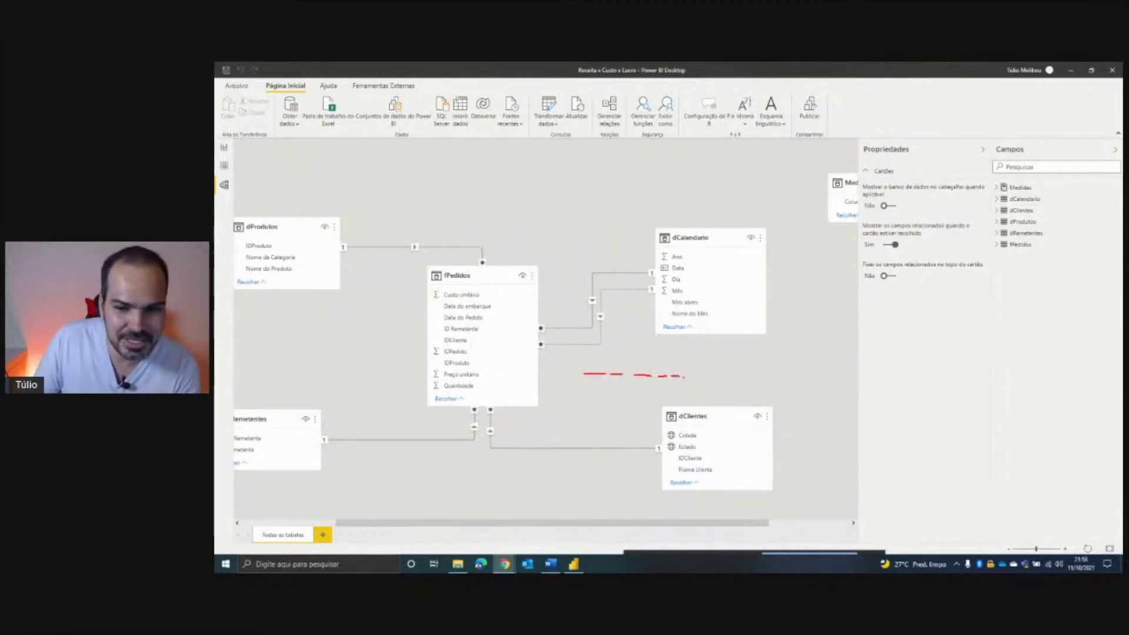
# Step: Extend the red dashed line annotation beneath the fPedidos–dCalendario relationship, and clear the drawing from the model view
pyautogui.moveTo(693, 377); pyautogui.dragTo(710, 378)
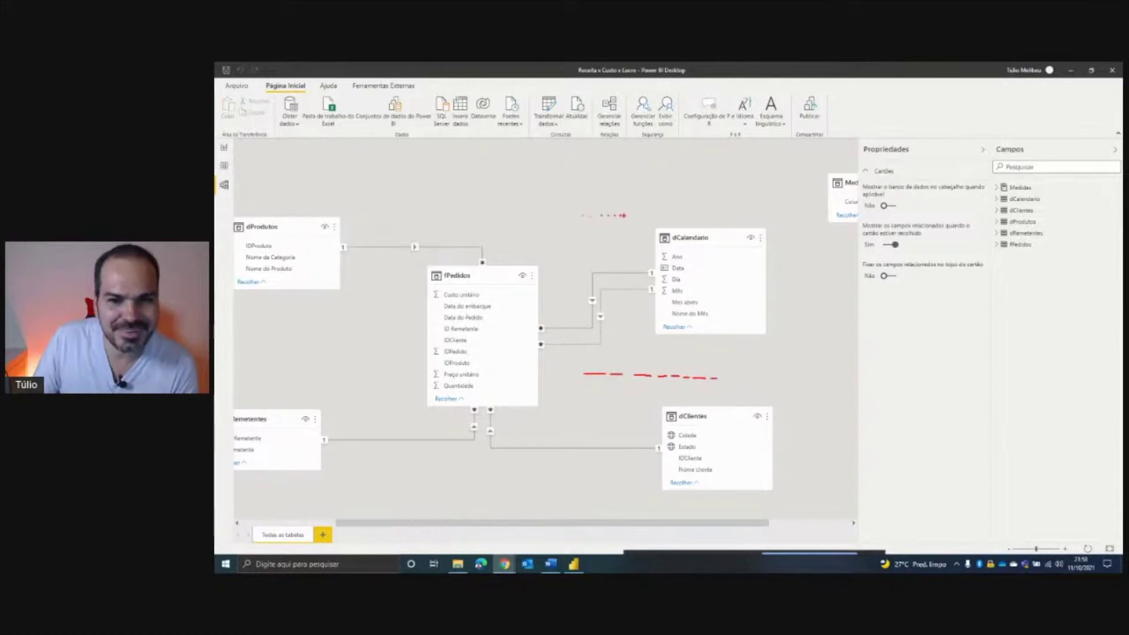
pyautogui.press('Escape')
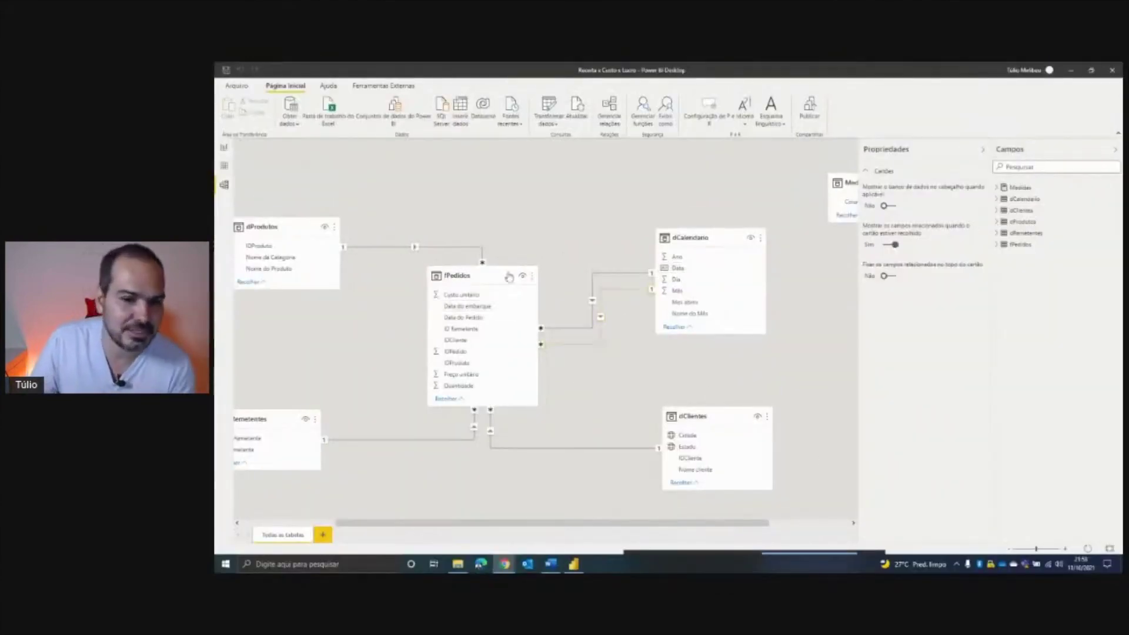
# Step: Switch to the report view, consult the Word document and highlight "Para sincronizar filtros" in the list of reasons for two-way filters
pyautogui.click(223, 149)
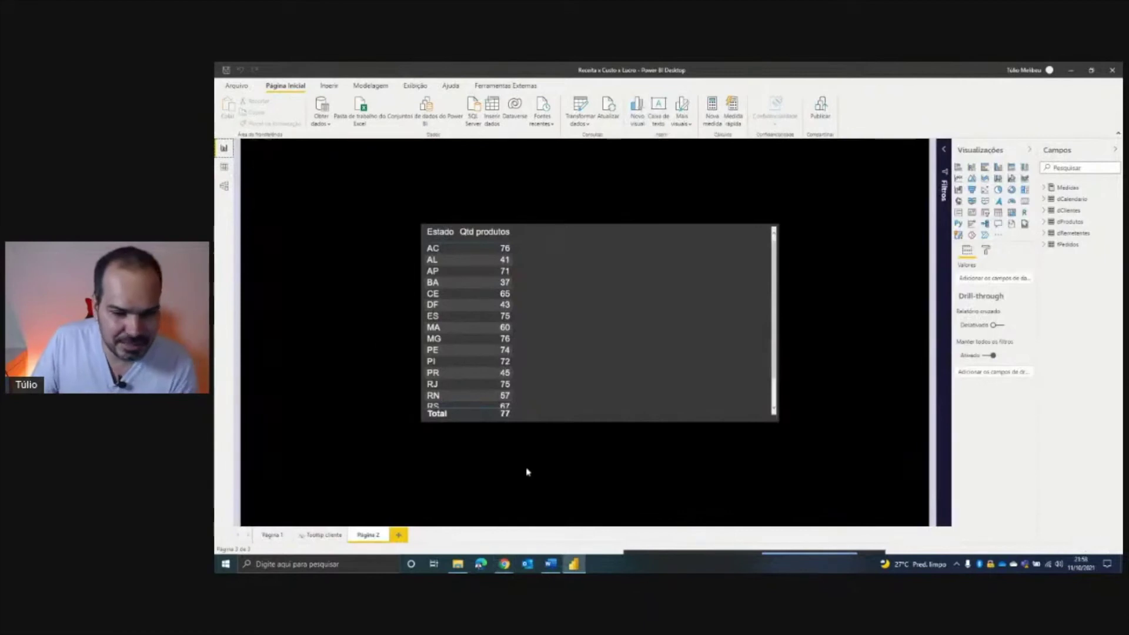
pyautogui.click(550, 563)
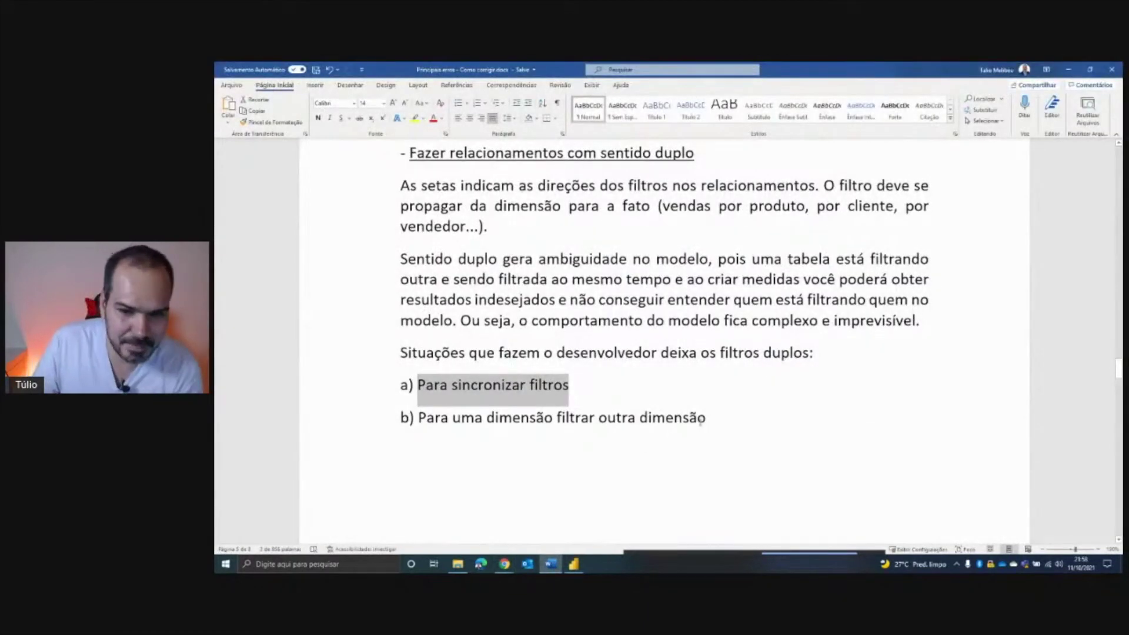
pyautogui.hotkey('ctrl', 'End')
pyautogui.moveTo(568, 385); pyautogui.dragTo(417, 385)
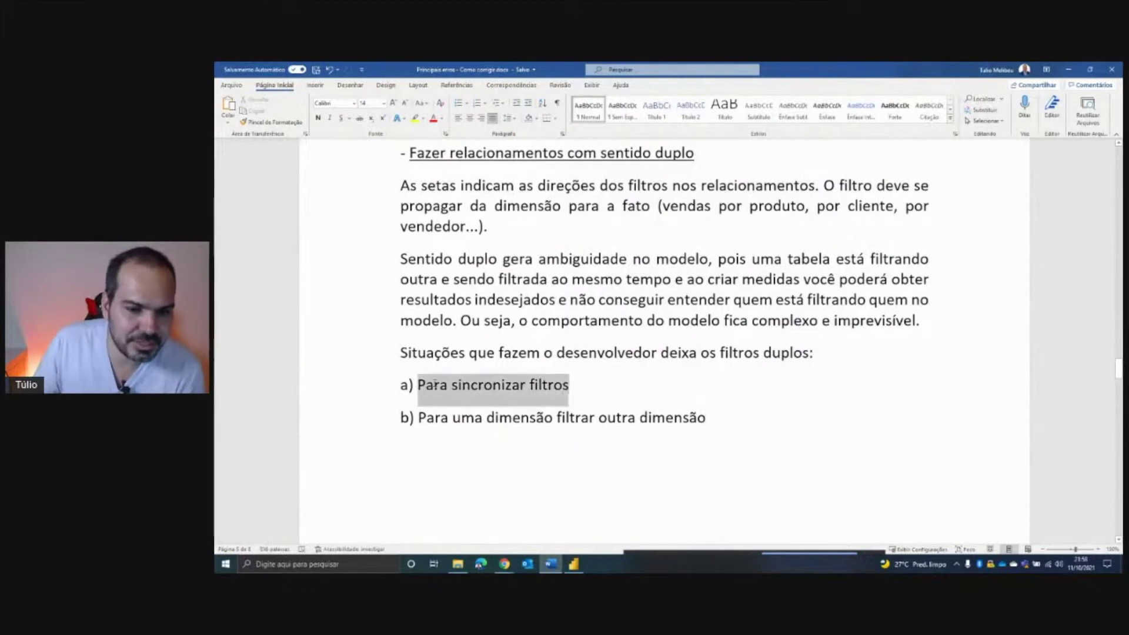
# Step: Switch back to Power BI Desktop, add a new report page and set its page background color to black
pyautogui.click(573, 563)
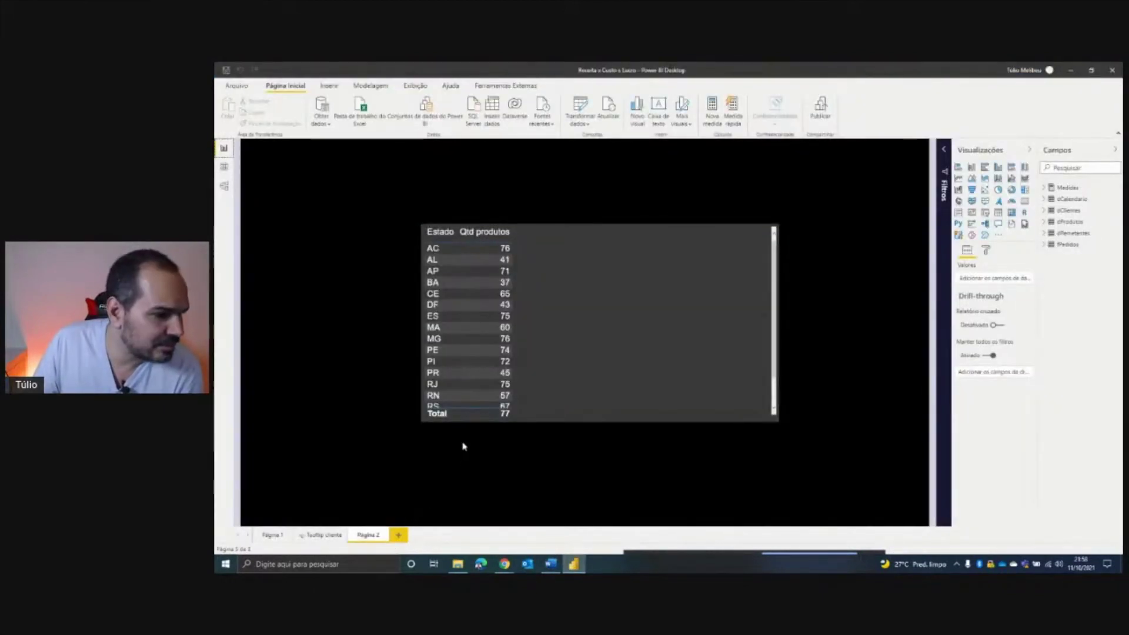
pyautogui.click(399, 535)
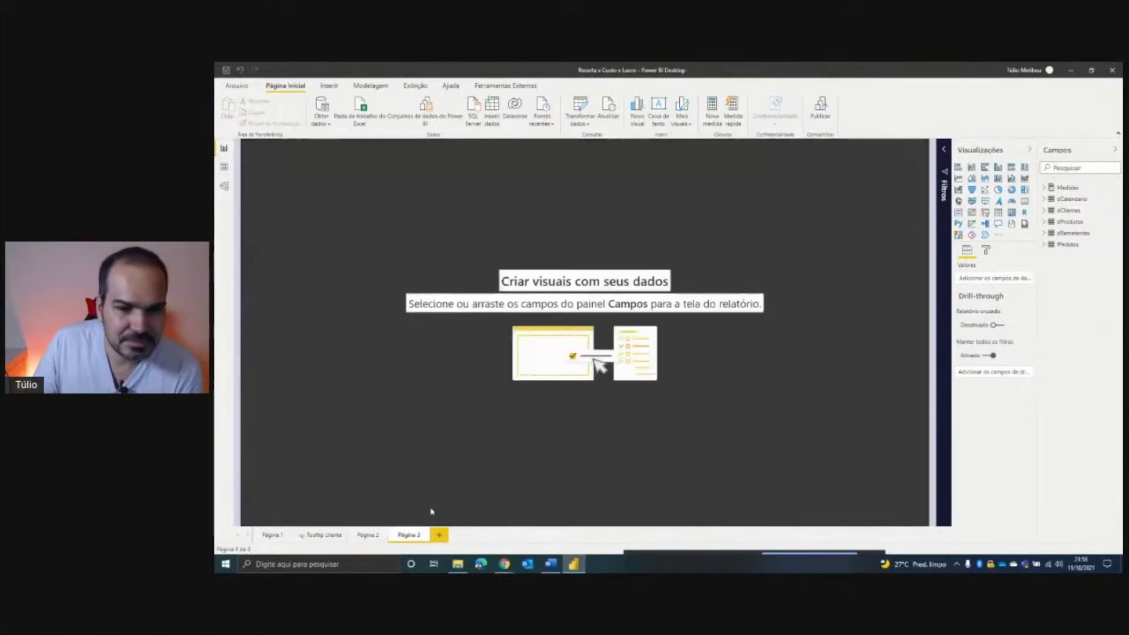
pyautogui.click(985, 251)
pyautogui.click(1006, 323)
pyautogui.click(982, 353)
pyautogui.click(991, 368)
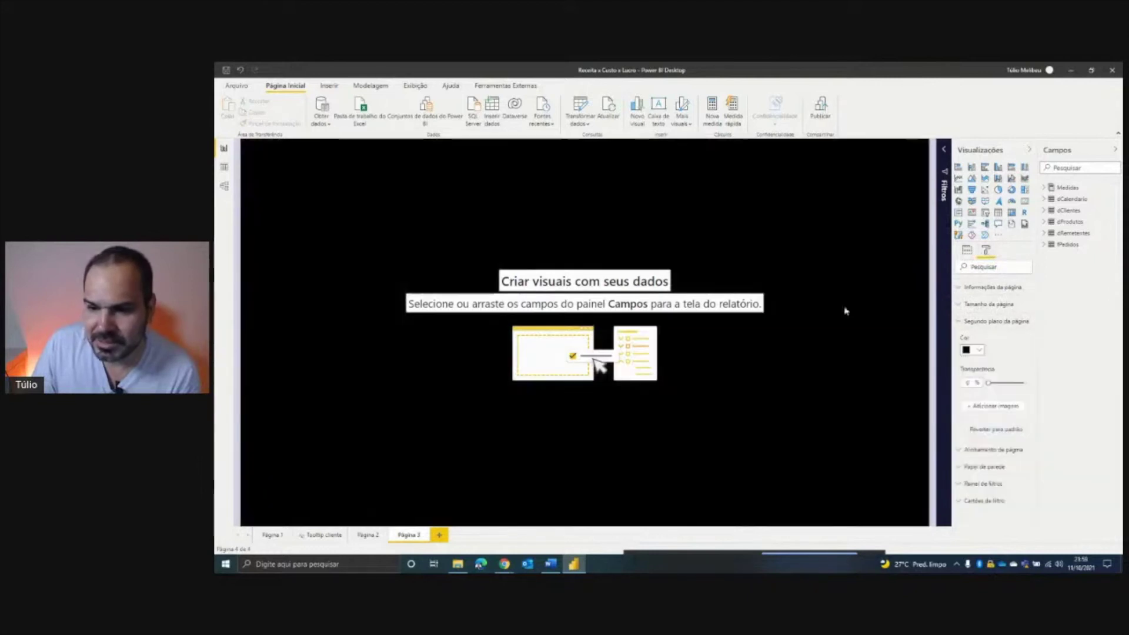
# Step: Insert an empty table visual, move it to the middle of the new page and enlarge it
pyautogui.click(997, 213)
pyautogui.moveTo(350, 237); pyautogui.dragTo(546, 325)
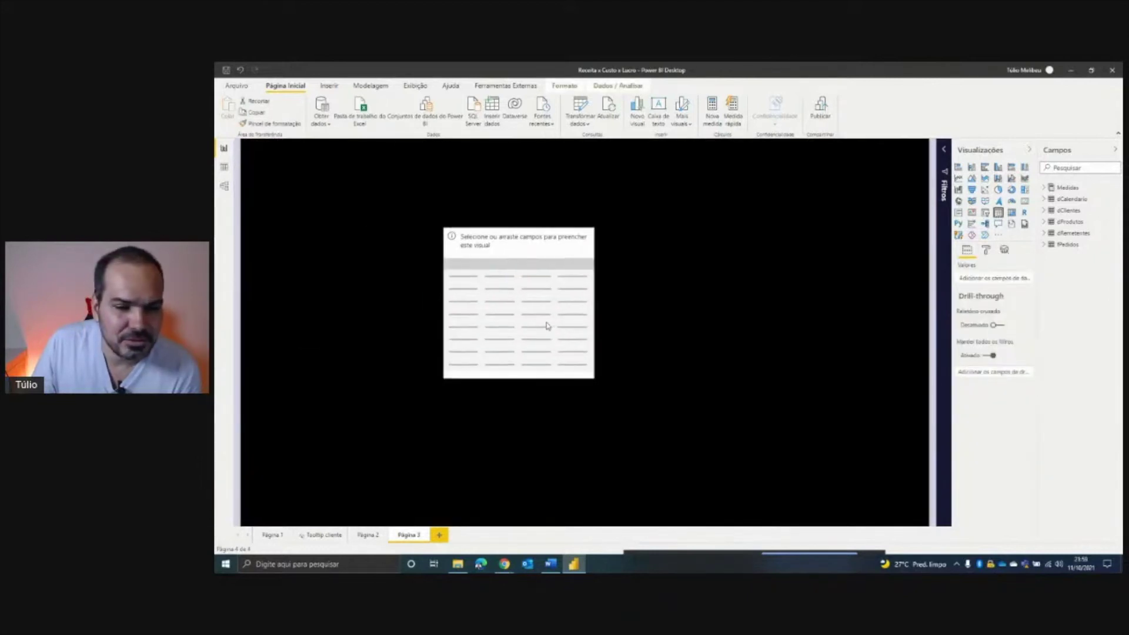
pyautogui.moveTo(592, 378); pyautogui.dragTo(766, 437)
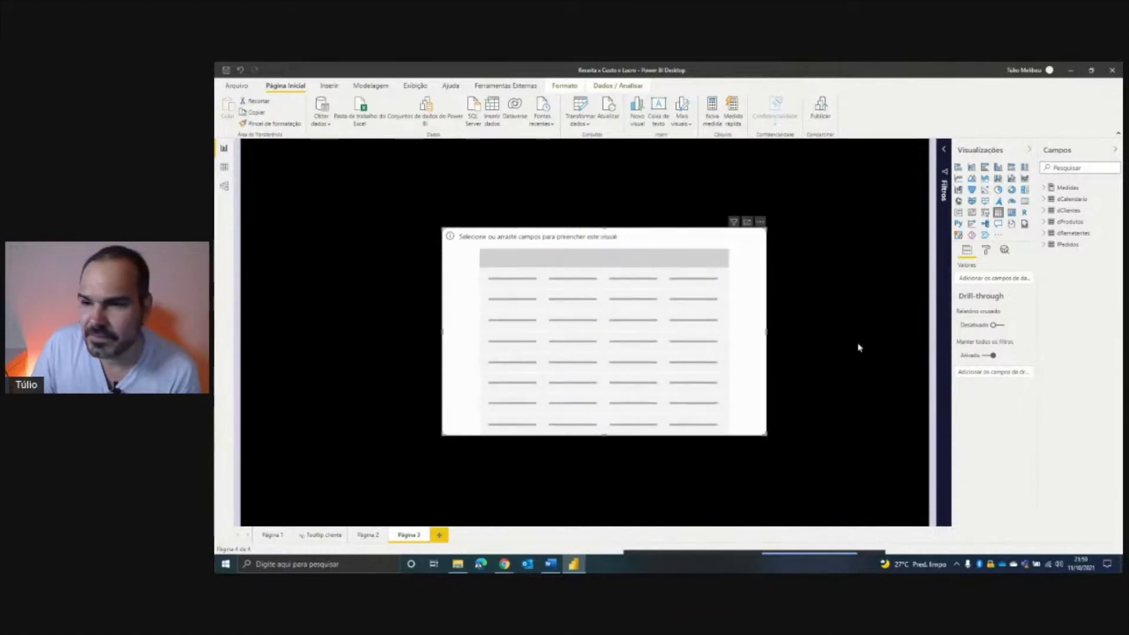
# Step: Fill the table with Nome do Produto from dProdutos and the Receita measure, sorted by Receita in descending order
pyautogui.click(1041, 222)
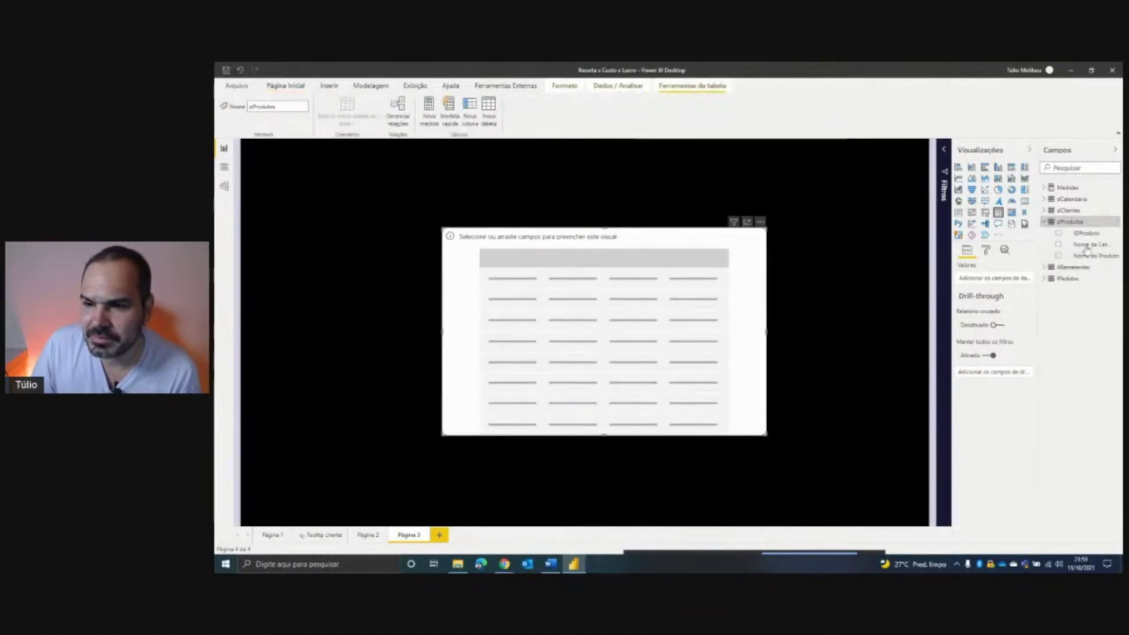
pyautogui.moveTo(1092, 255); pyautogui.dragTo(682, 271)
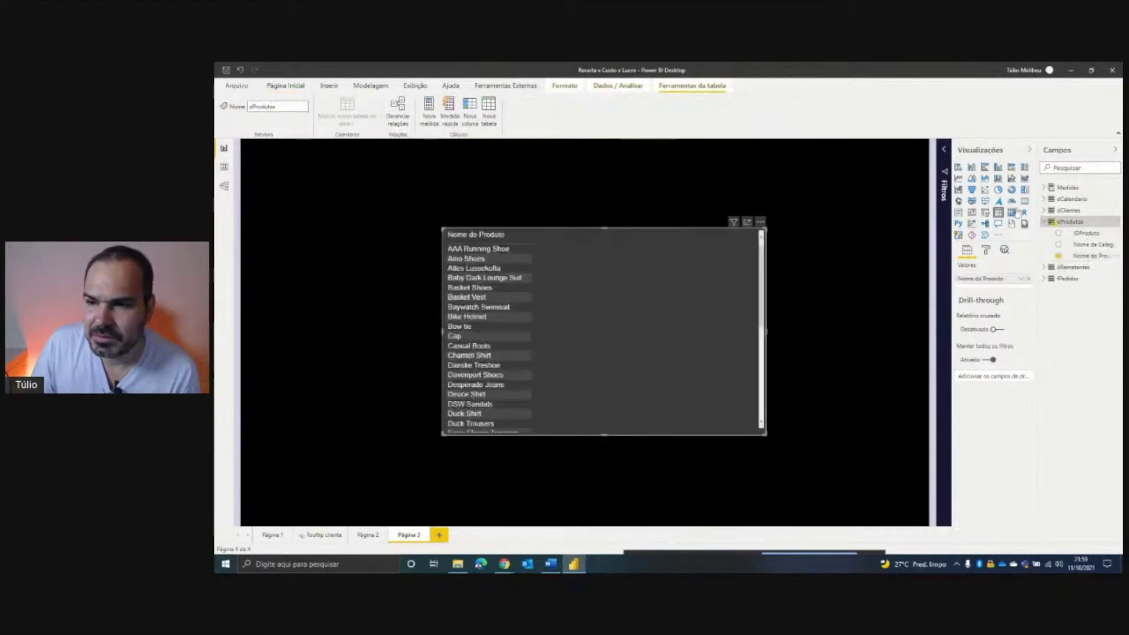
pyautogui.click(1046, 188)
pyautogui.moveTo(1086, 245); pyautogui.dragTo(683, 289)
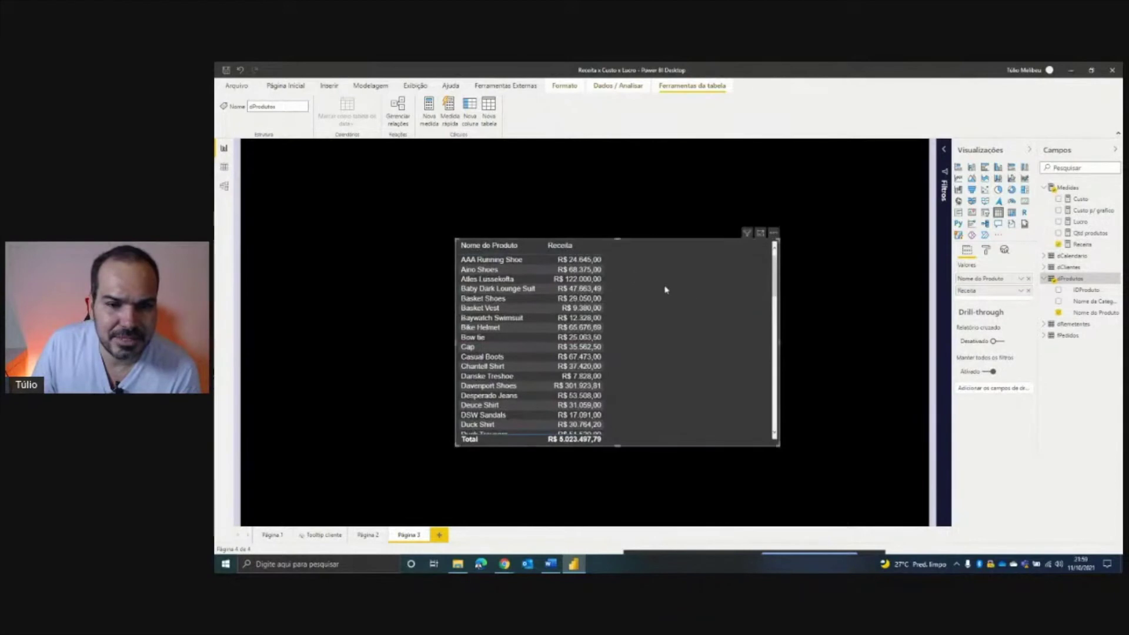
pyautogui.click(555, 243)
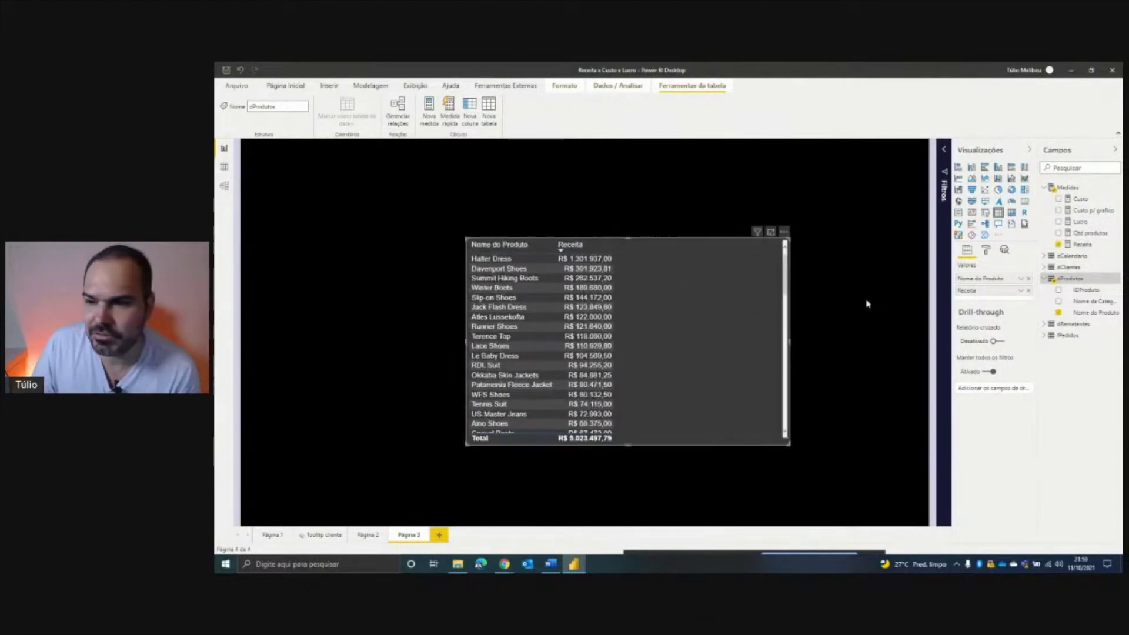
# Step: Create a Nome do Produto slicer beside the table, set it to a dropdown and shrink it to a compact box
pyautogui.moveTo(1089, 316); pyautogui.dragTo(322, 347)
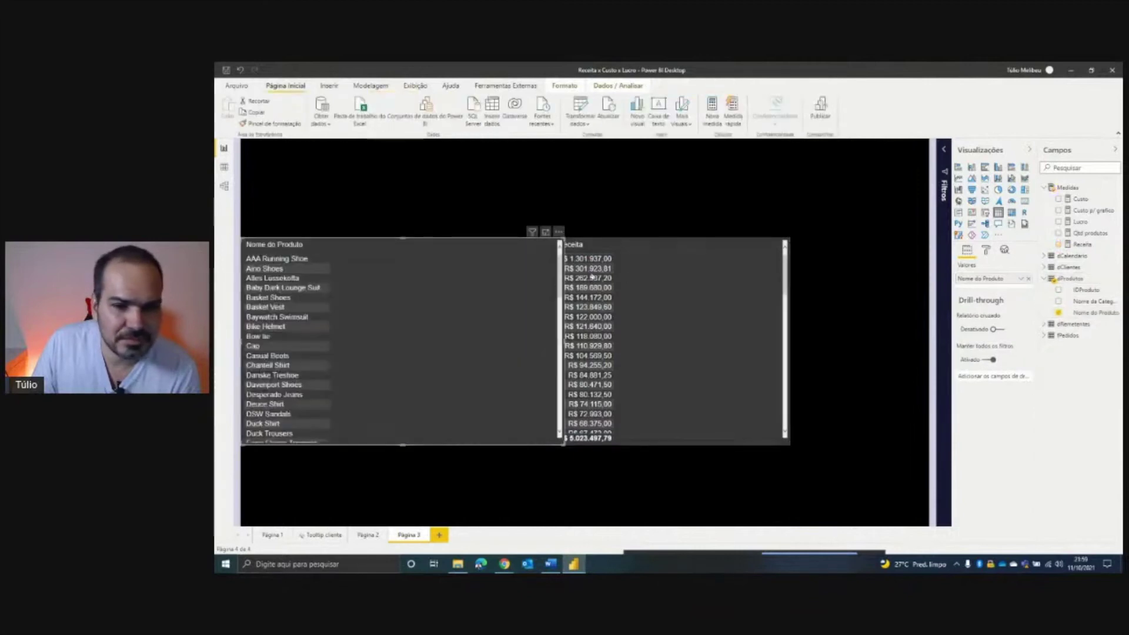
pyautogui.click(980, 214)
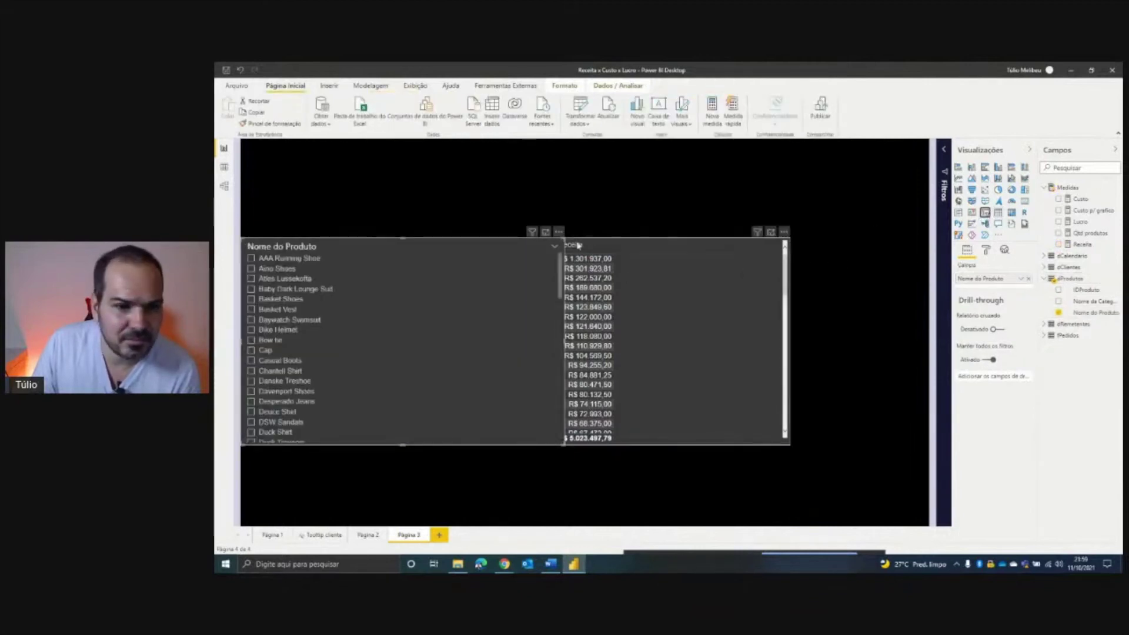
pyautogui.moveTo(564, 238); pyautogui.dragTo(364, 319)
pyautogui.click(354, 328)
pyautogui.click(373, 304)
pyautogui.moveTo(363, 444); pyautogui.dragTo(353, 370)
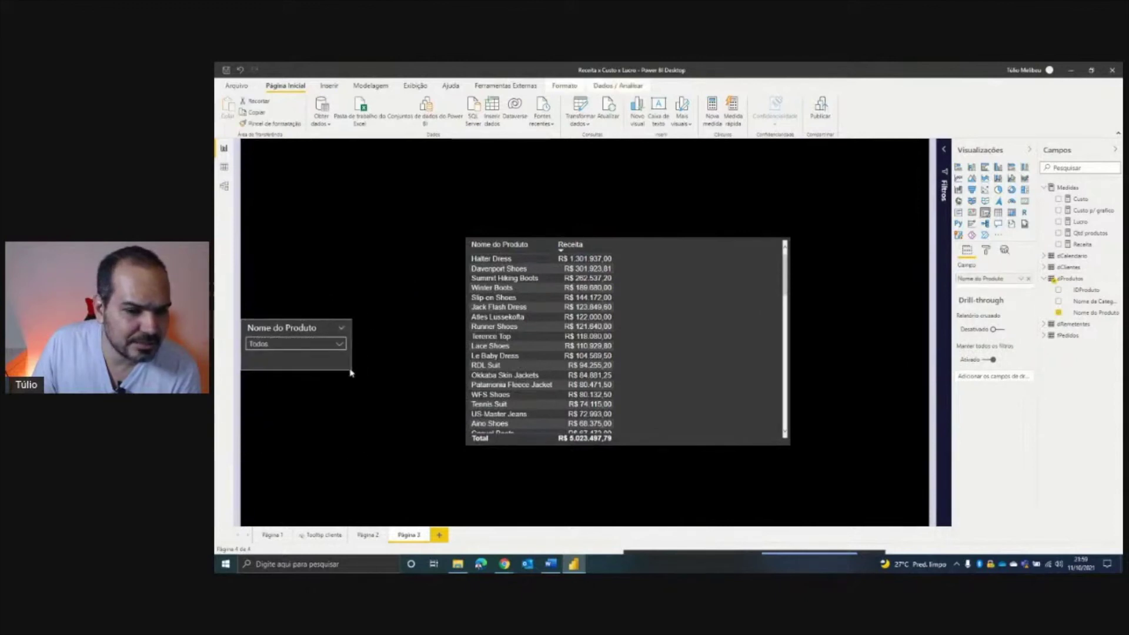
# Step: Duplicate the product slicer, place the copy above it and replace its field with Nome cliente from dClientes
pyautogui.moveTo(296, 330); pyautogui.dragTo(321, 332)
pyautogui.click(304, 290)
pyautogui.hotkey('ctrl', 'v')
pyautogui.moveTo(327, 335); pyautogui.dragTo(326, 254)
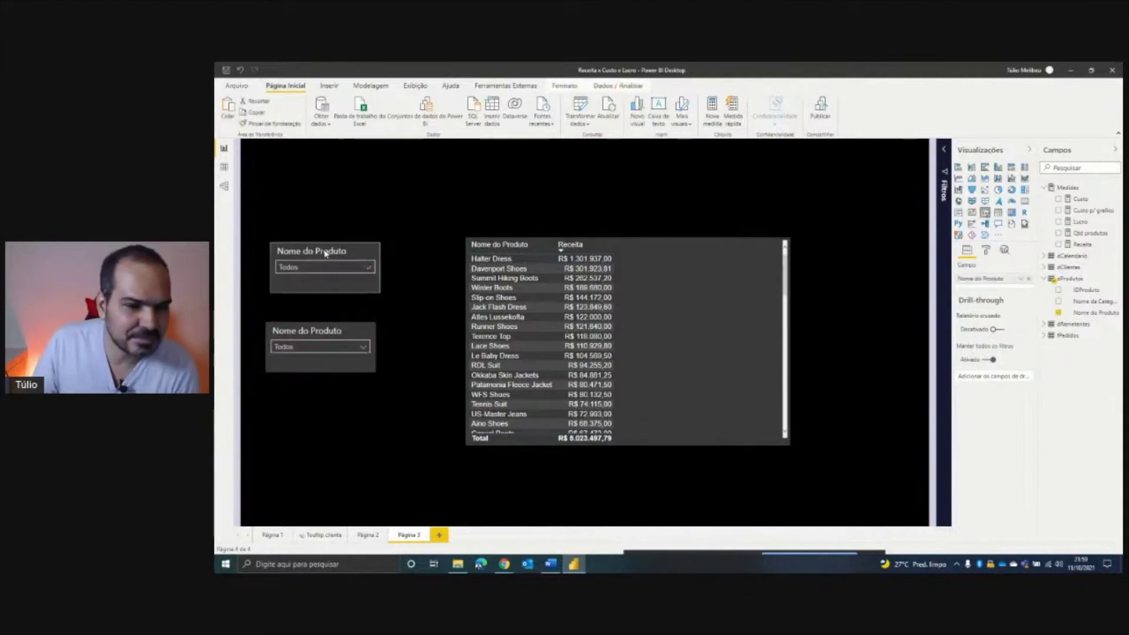
pyautogui.click(1028, 278)
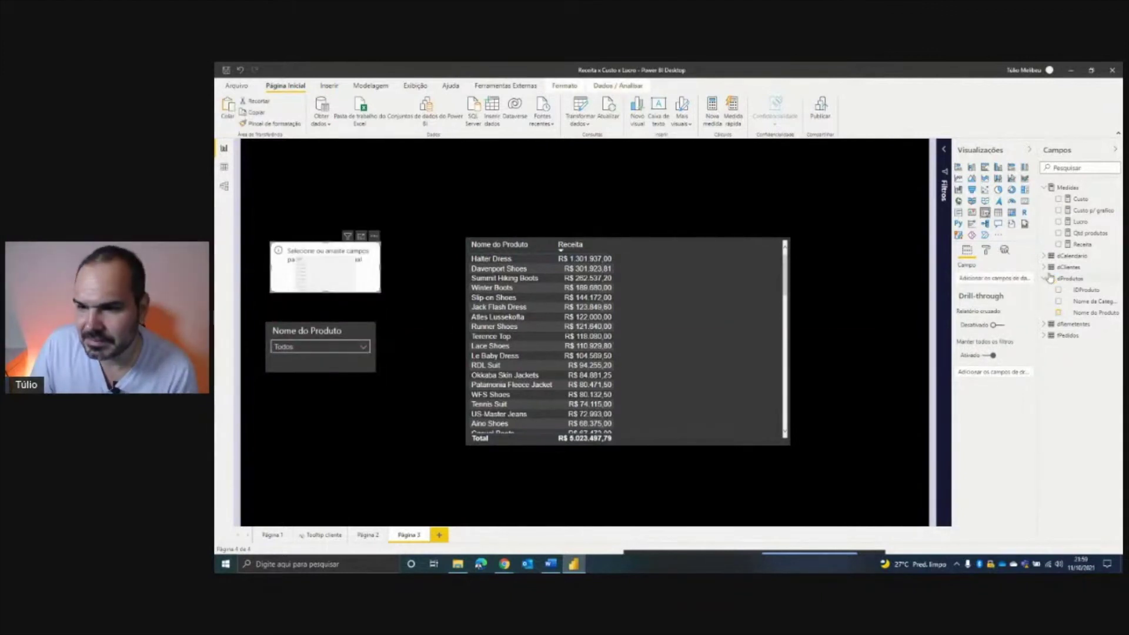
pyautogui.click(1044, 268)
pyautogui.moveTo(1098, 316); pyautogui.dragTo(993, 278)
# Step: Space out the visuals by shifting the product slicer and the table slightly and raising the Nome cliente slicer
pyautogui.moveTo(322, 332); pyautogui.dragTo(331, 344)
pyautogui.moveTo(675, 360); pyautogui.dragTo(682, 360)
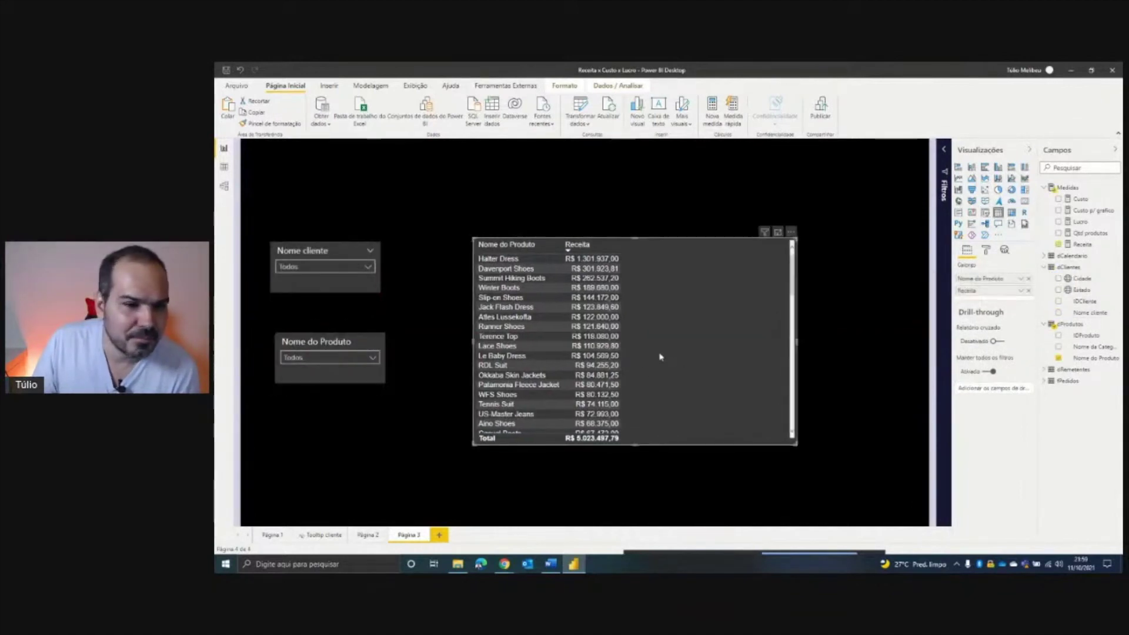
pyautogui.moveTo(315, 264); pyautogui.dragTo(328, 235)
# Step: Filter the report page by the customer Autokleider in the Nome cliente slicer and look through the products in the table
pyautogui.click(327, 242)
pyautogui.click(327, 237)
pyautogui.click(328, 236)
pyautogui.click(315, 281)
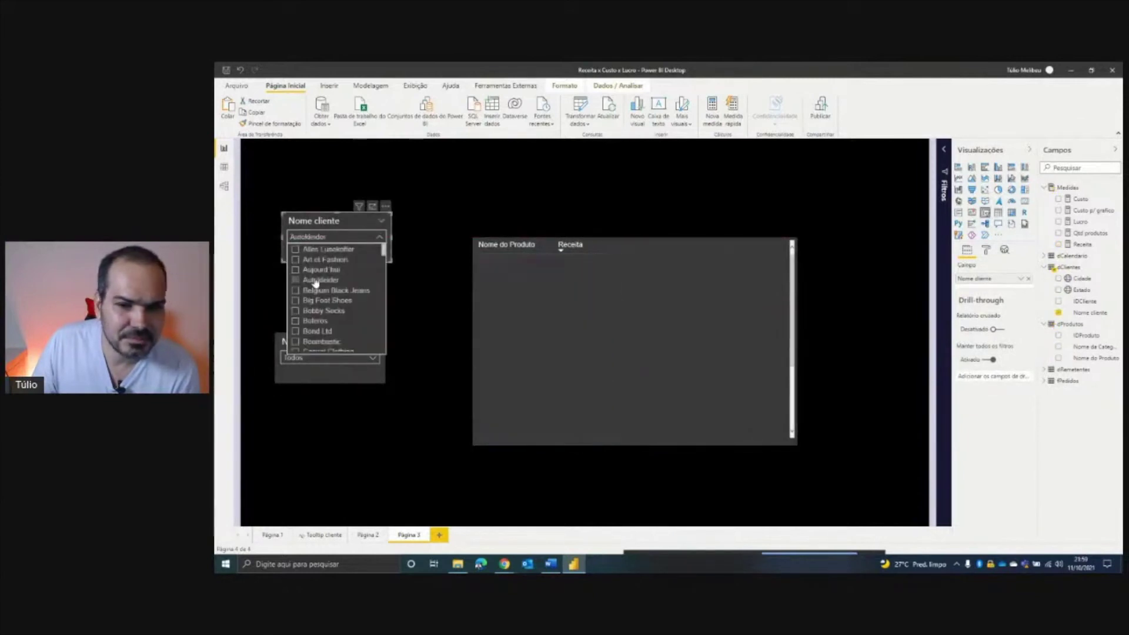
pyautogui.scroll(-5, 650, 317)
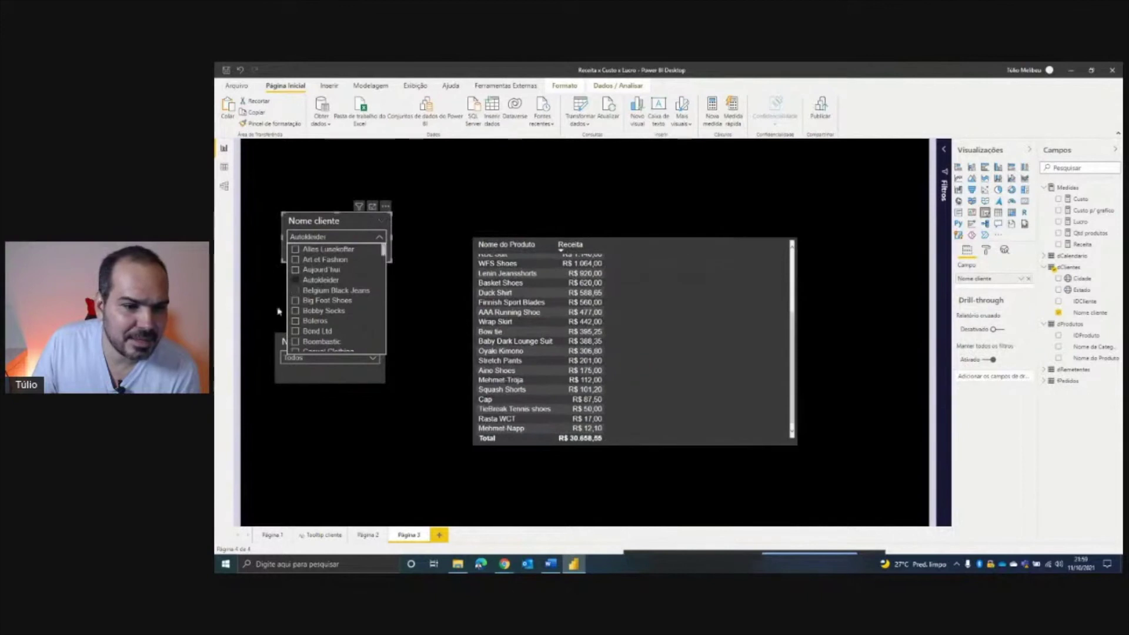
# Step: Move the Nome do Produto slicer further down and return the product table to its first rows
pyautogui.click(283, 369)
pyautogui.moveTo(287, 377); pyautogui.dragTo(287, 396)
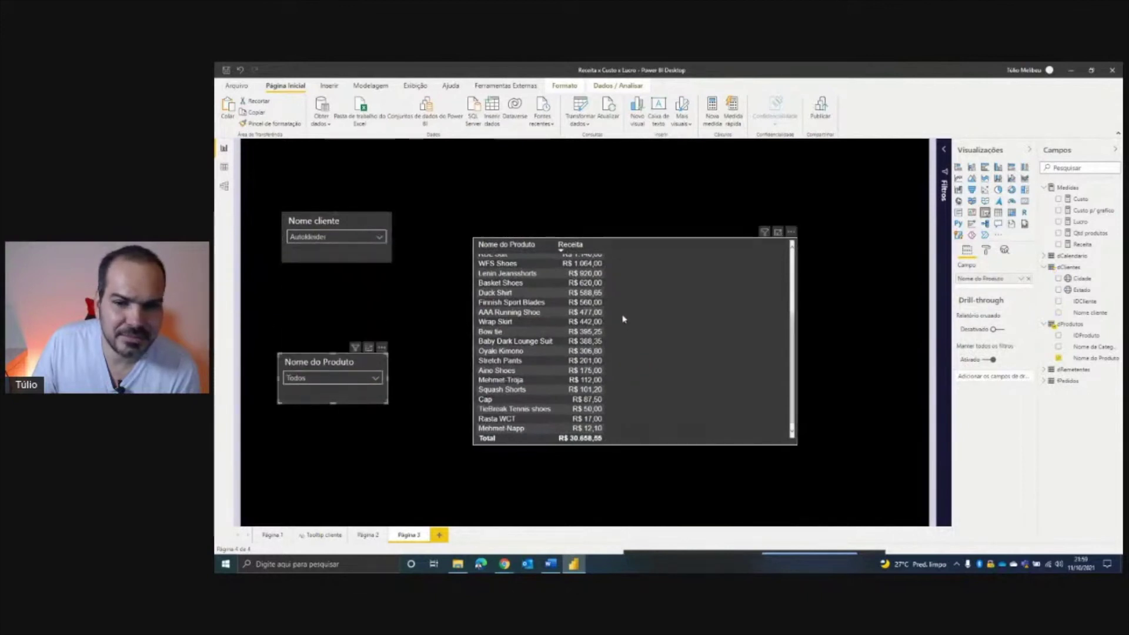
pyautogui.scroll(5, 623, 319)
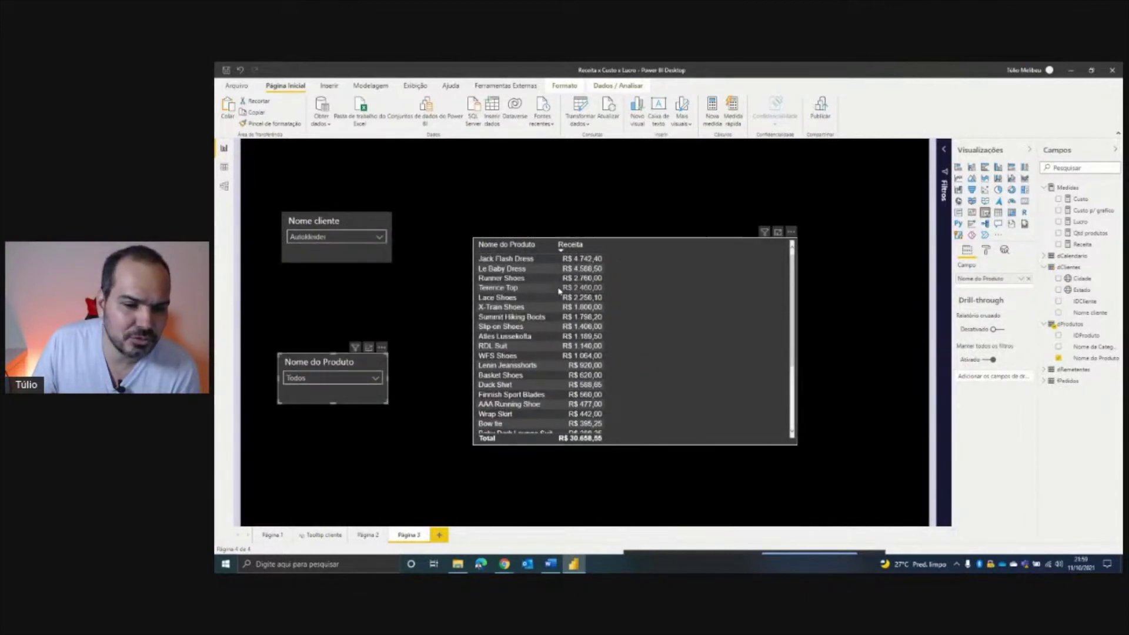
# Step: Look through the product slicer's list, filter by X-Train Shoes and replace that selection with Winter Boots
pyautogui.click(329, 378)
pyautogui.scroll(-10, 318, 331)
pyautogui.scroll(-5, 318, 331)
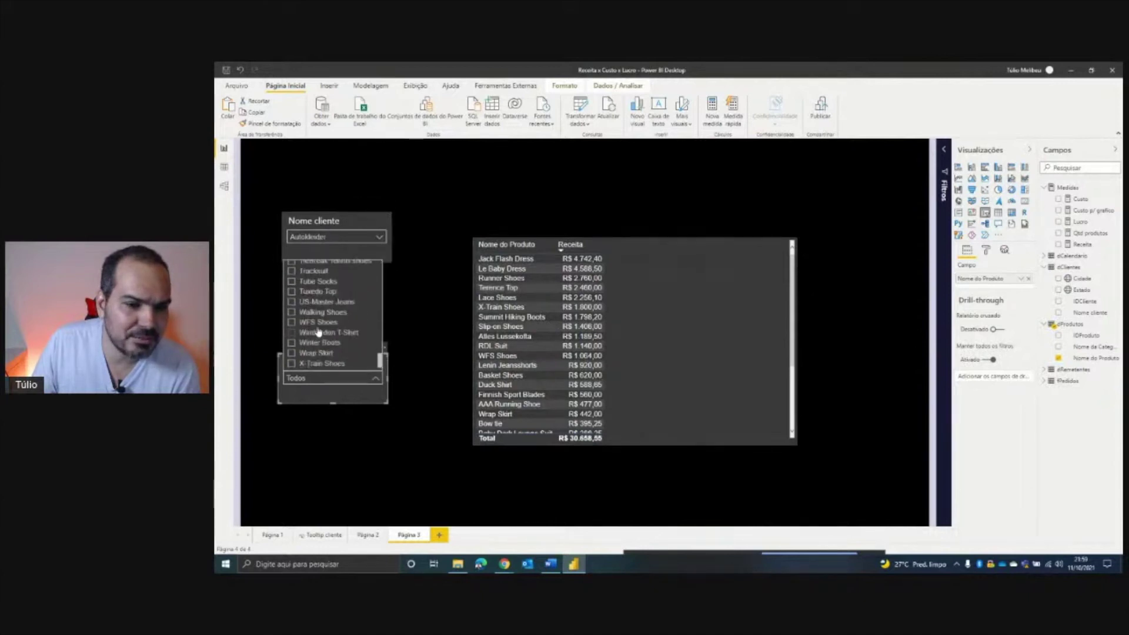
pyautogui.scroll(5, 315, 337)
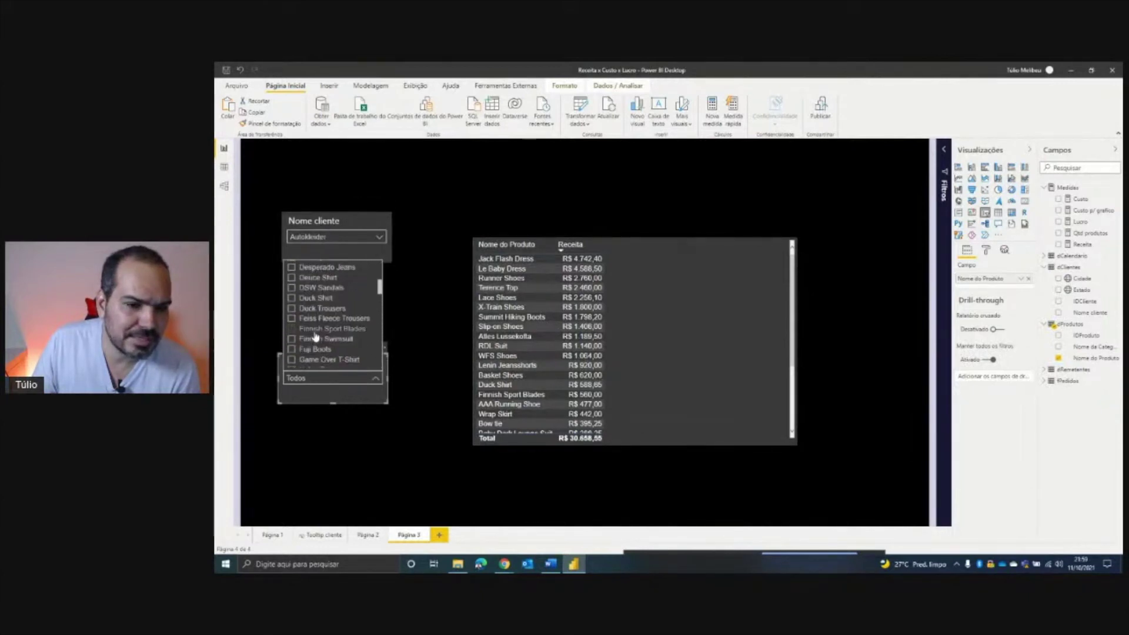
pyautogui.scroll(-5, 315, 337)
pyautogui.click(312, 353)
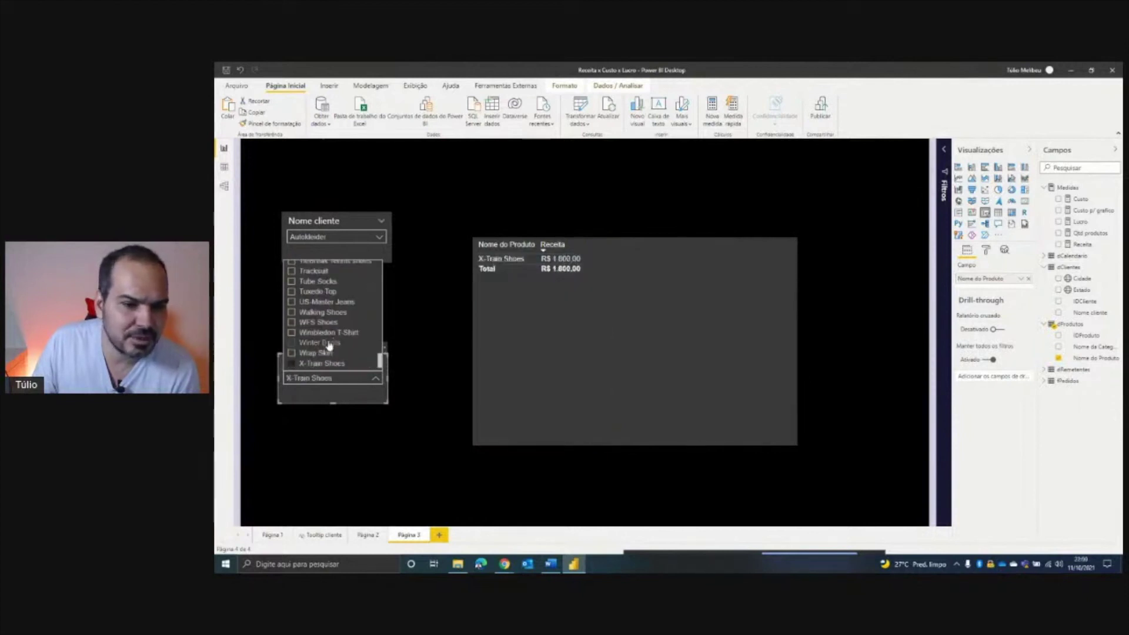
pyautogui.click(329, 343)
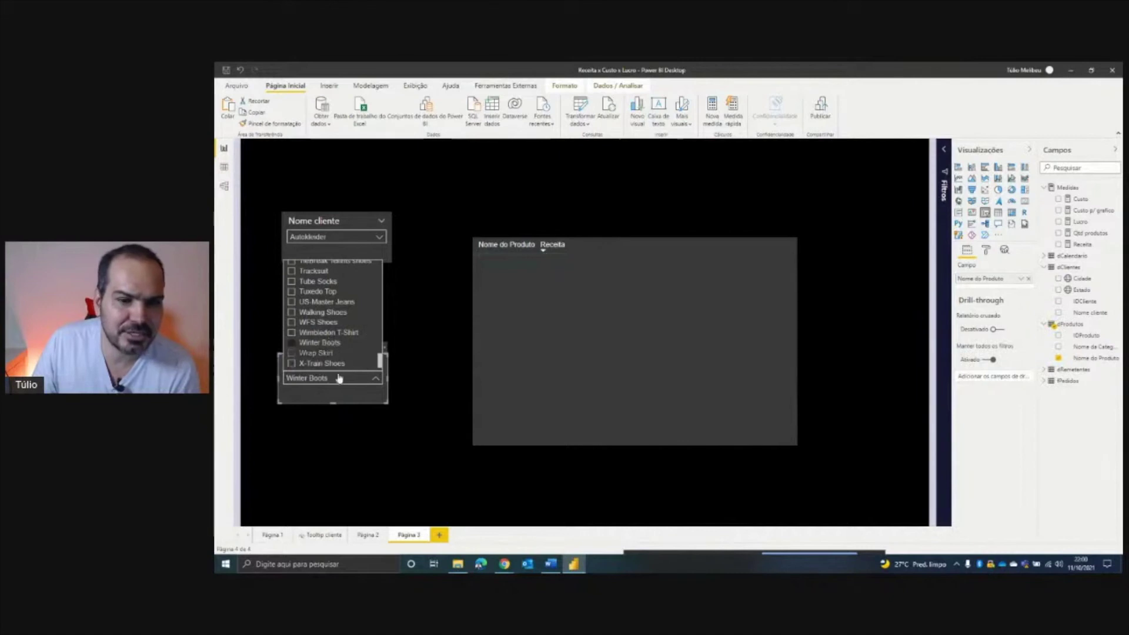
pyautogui.click(347, 431)
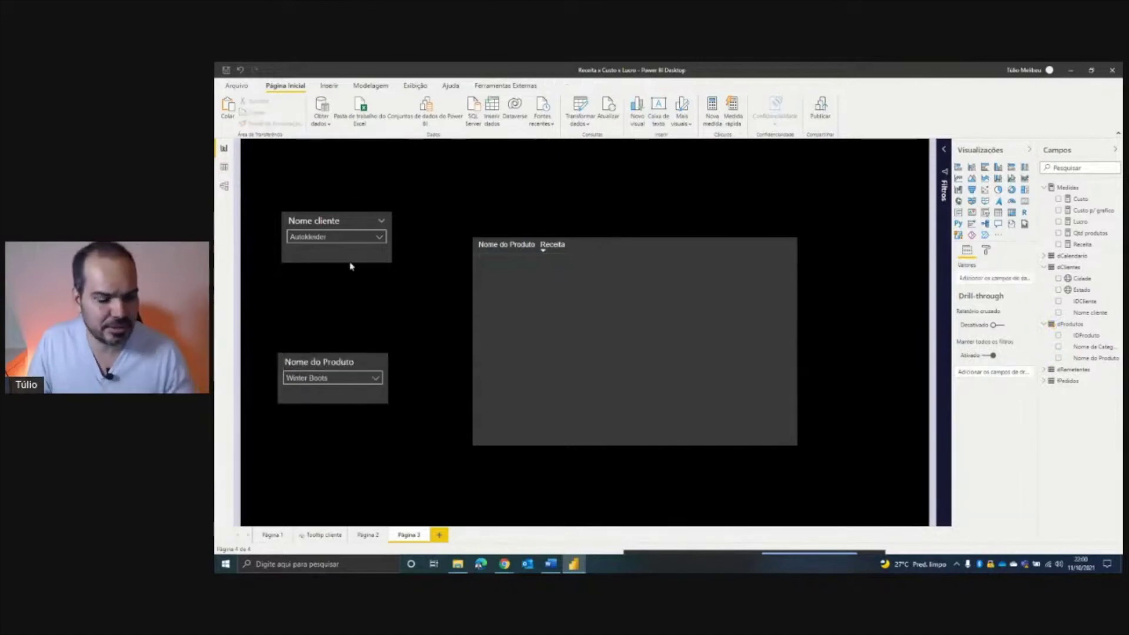
# Step: Circle both slicer selections and the table area in red as an explanation, and clear the annotations
pyautogui.moveTo(329, 221); pyautogui.dragTo(372, 232)
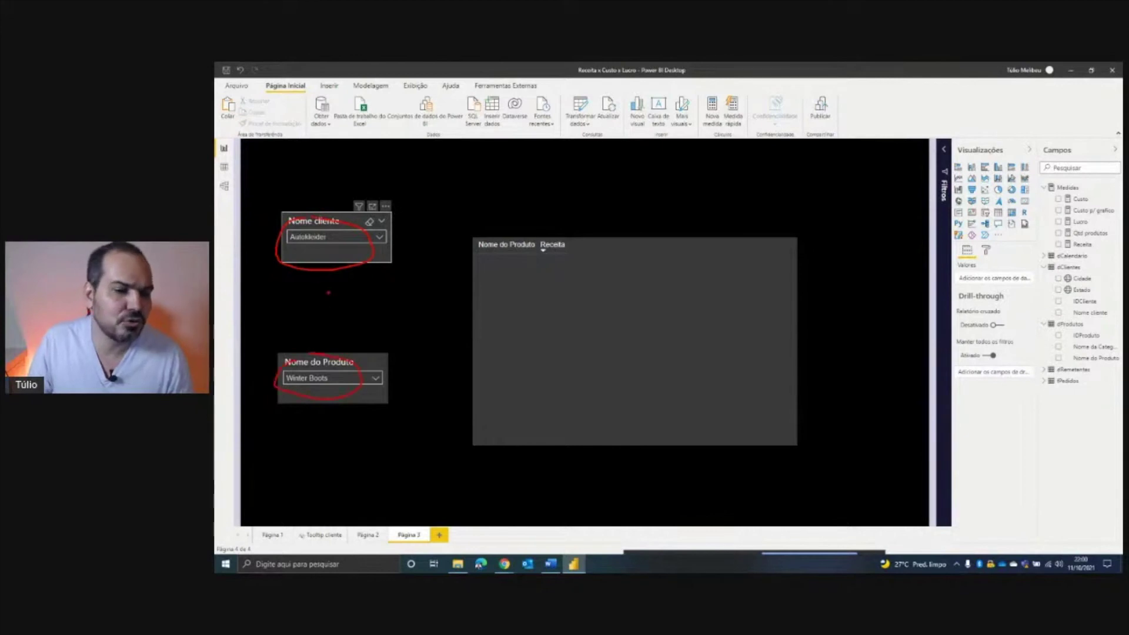
pyautogui.moveTo(328, 264); pyautogui.dragTo(272, 241)
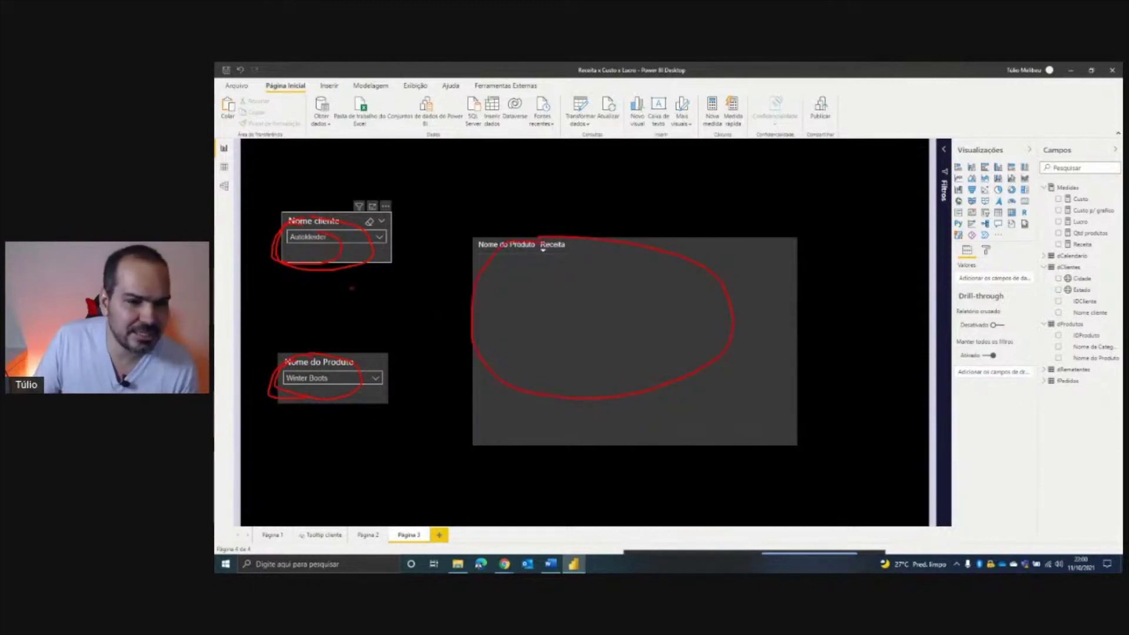
pyautogui.press('Escape')
pyautogui.moveTo(285, 222)
pyautogui.mouseDown()
pyautogui.moveTo(331, 258)
pyautogui.moveTo(365, 243)
pyautogui.mouseUp()
pyautogui.press('Escape')
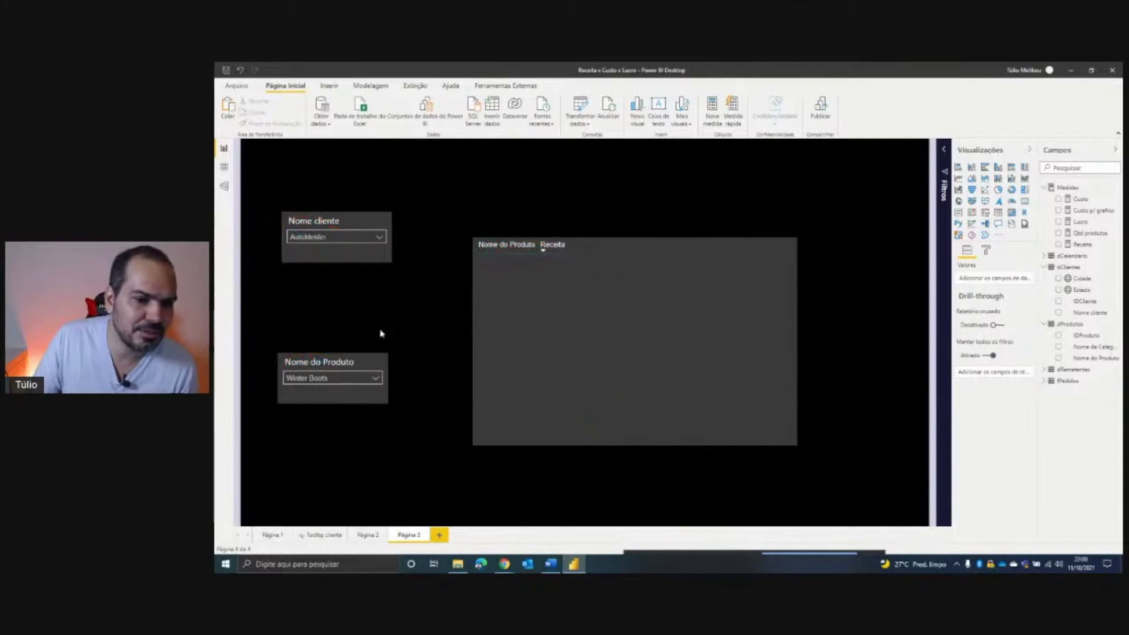
# Step: Remove the Winter Boots selection from the product slicer and move the Nome cliente slicer slightly up
pyautogui.click(327, 378)
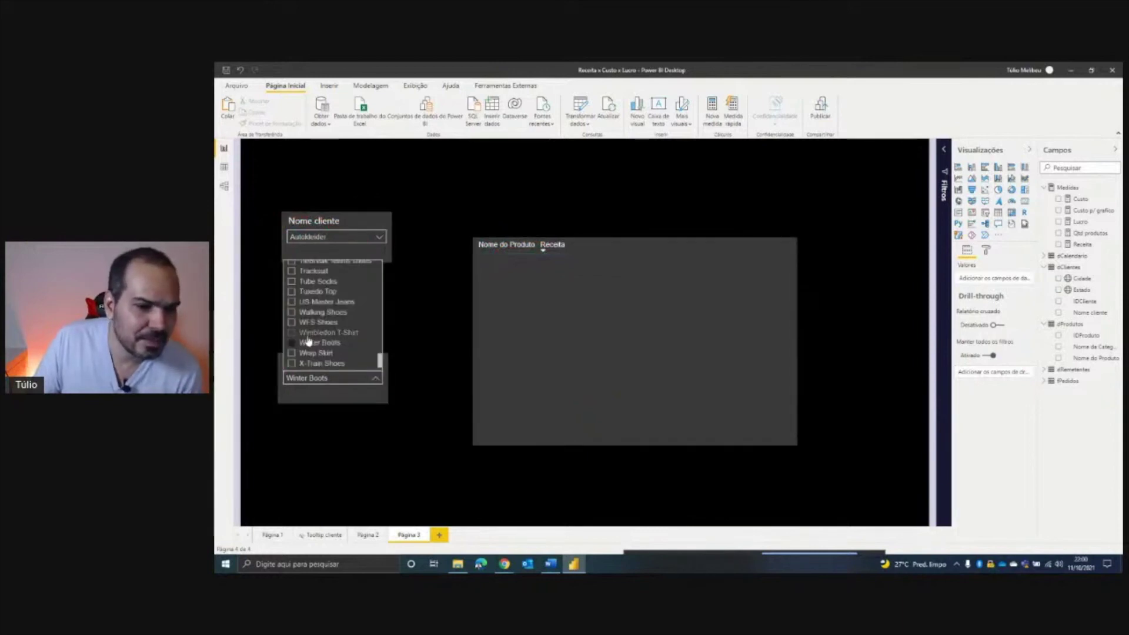
pyautogui.click(315, 344)
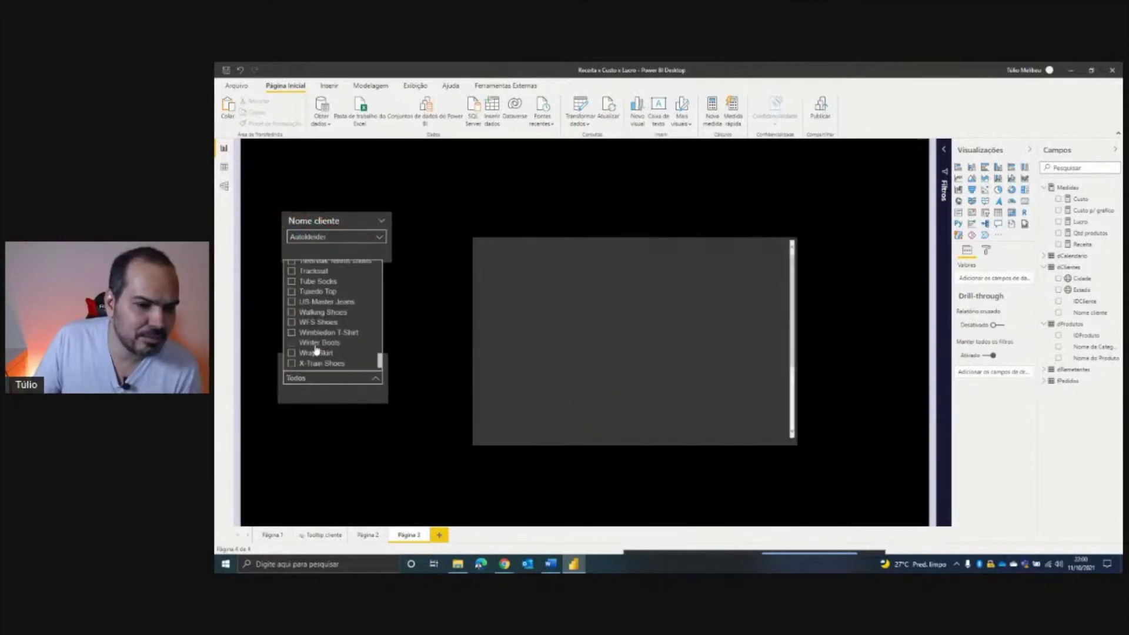
pyautogui.moveTo(325, 224); pyautogui.dragTo(330, 216)
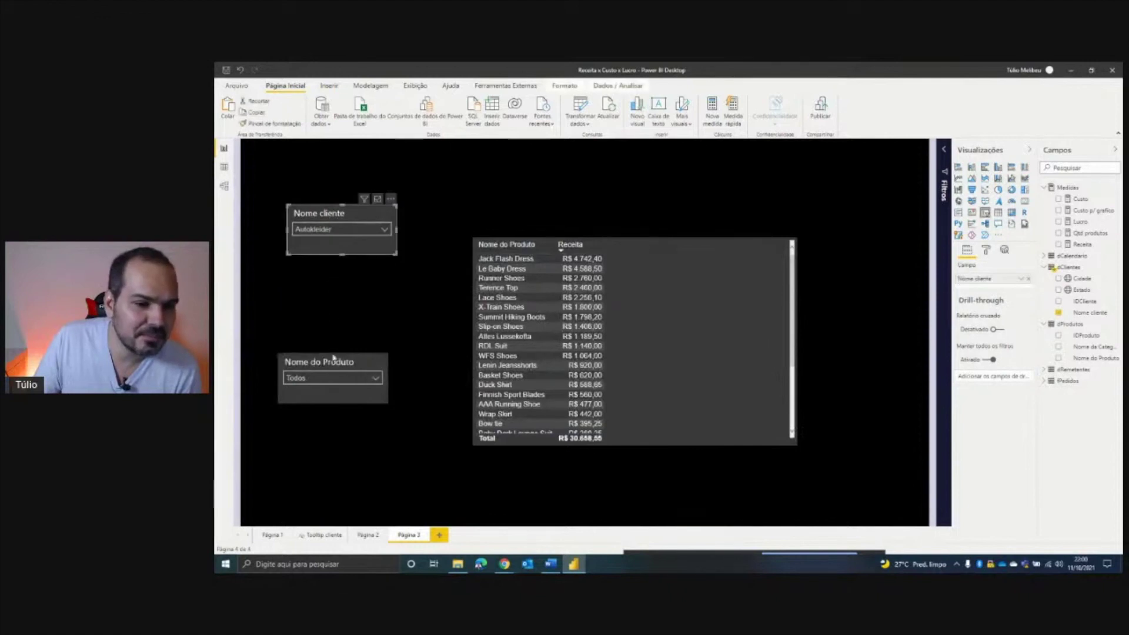
# Step: Look through the product slicer's list back toward its beginning, close it and leave the Nome do Produto slicer selected
pyautogui.click(322, 379)
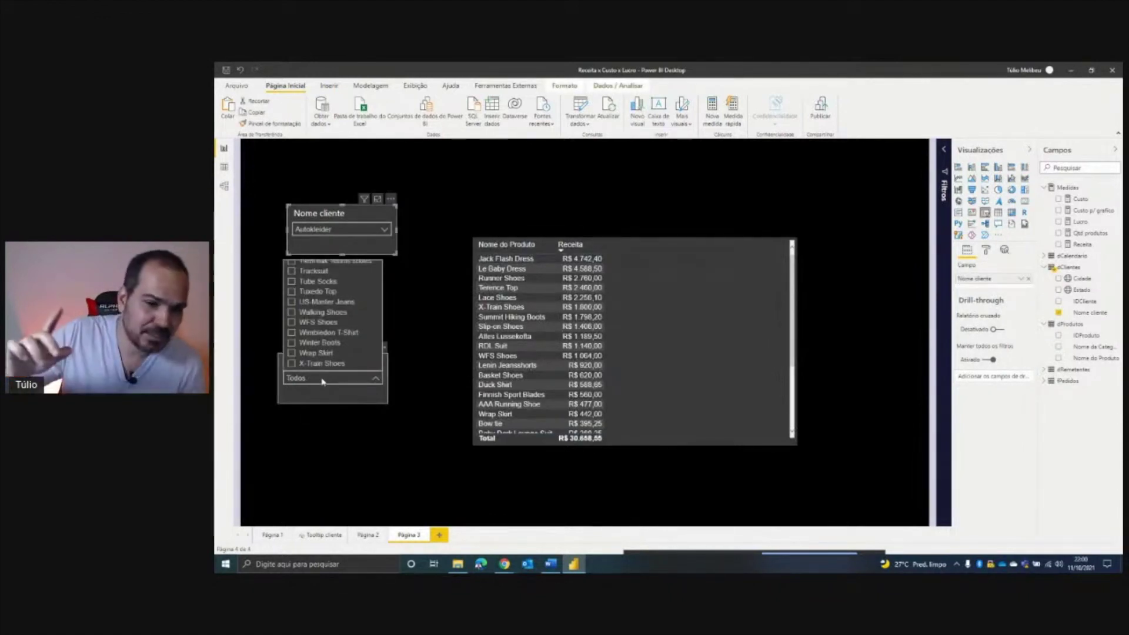
pyautogui.scroll(3, 346, 319)
pyautogui.scroll(10, 346, 320)
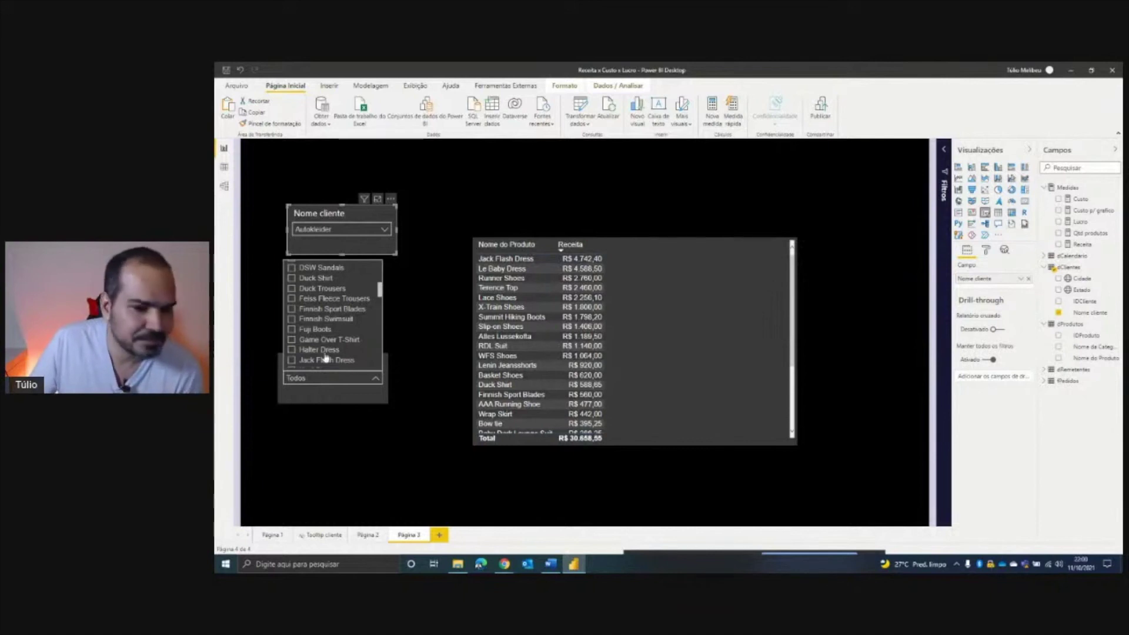
pyautogui.click(333, 395)
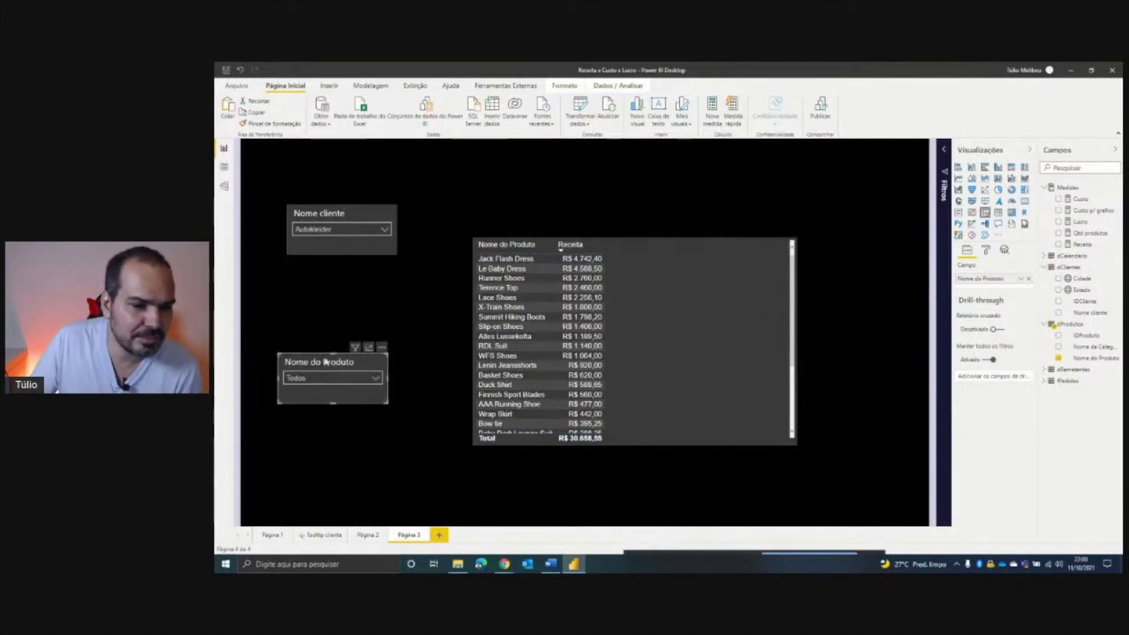
# Step: Add Receita as a visual-level filter on the Nome do Produto slicer and apply the condition não está em branco
pyautogui.click(944, 152)
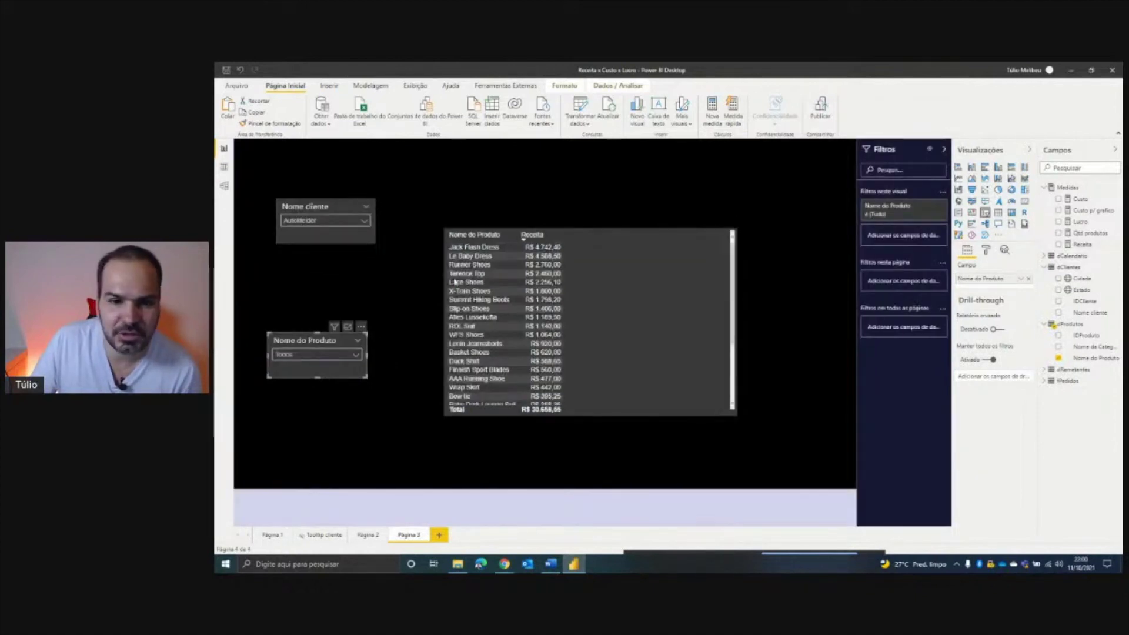
pyautogui.moveTo(1082, 244); pyautogui.dragTo(909, 239)
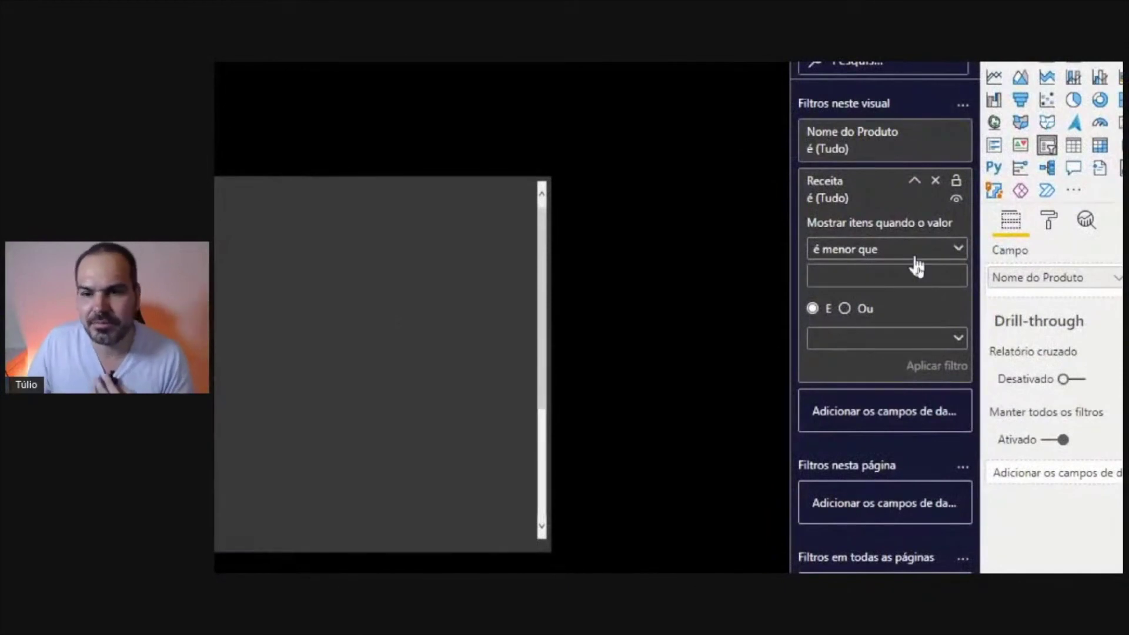
pyautogui.click(916, 256)
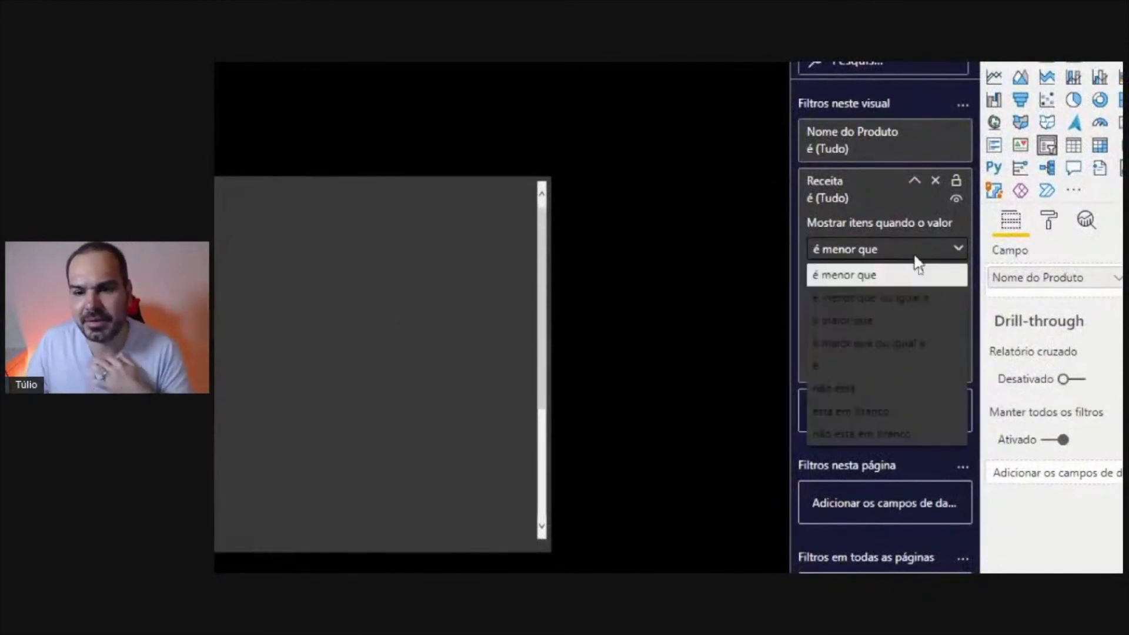
pyautogui.click(898, 430)
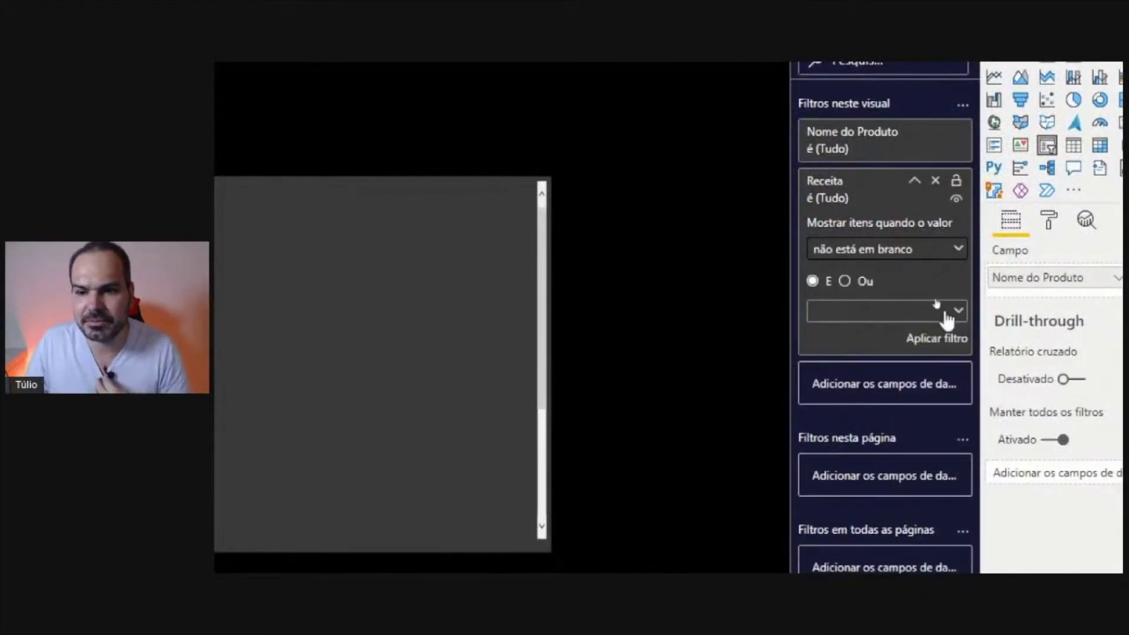
pyautogui.click(950, 338)
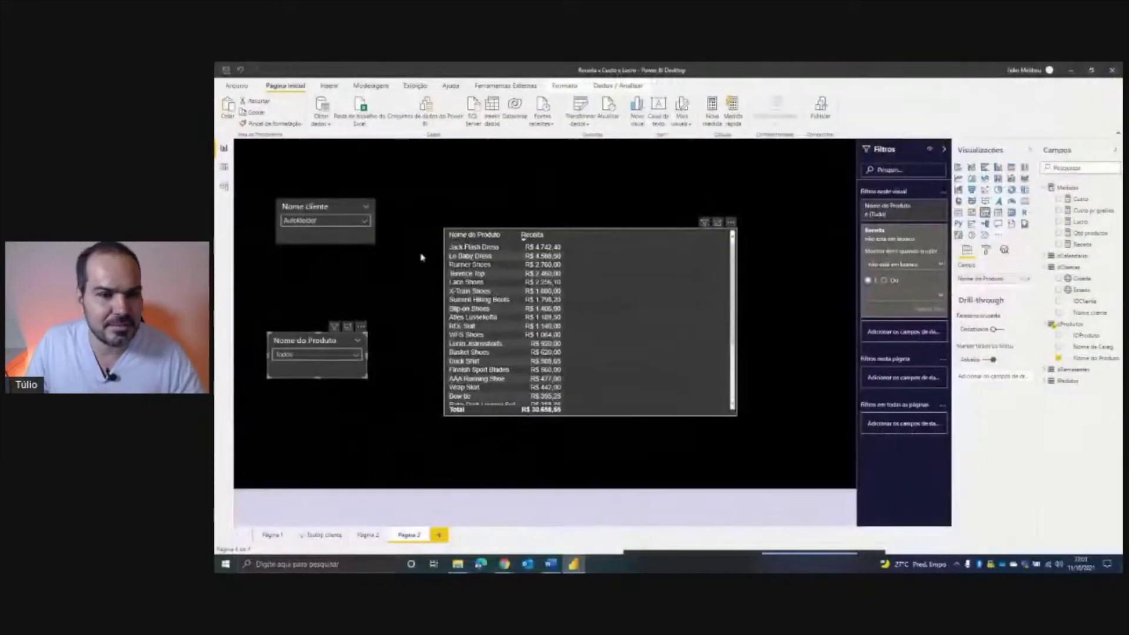
# Step: Give the Nome cliente slicer its own visual-level Receita filter with the condition não está em branco
pyautogui.click(310, 212)
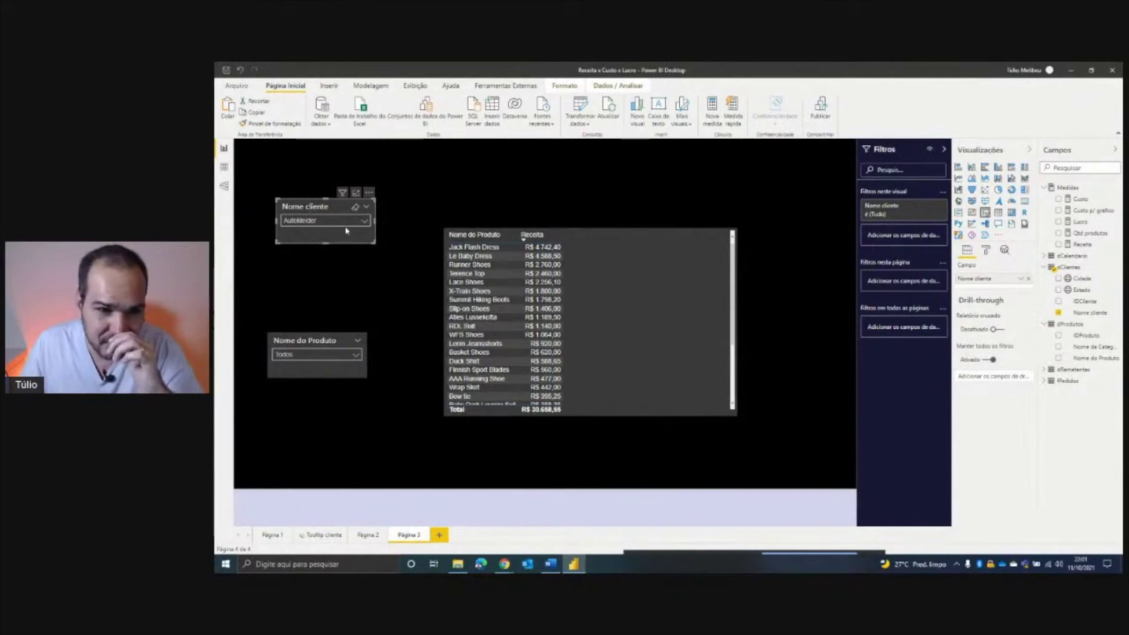
pyautogui.moveTo(1081, 244); pyautogui.dragTo(910, 237)
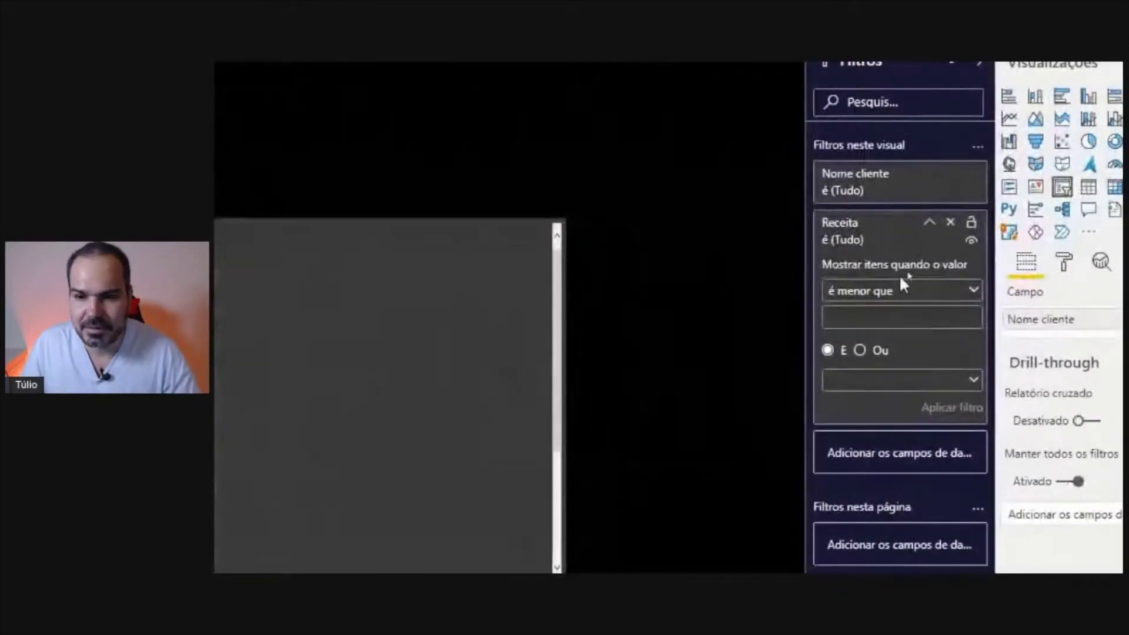
pyautogui.click(890, 296)
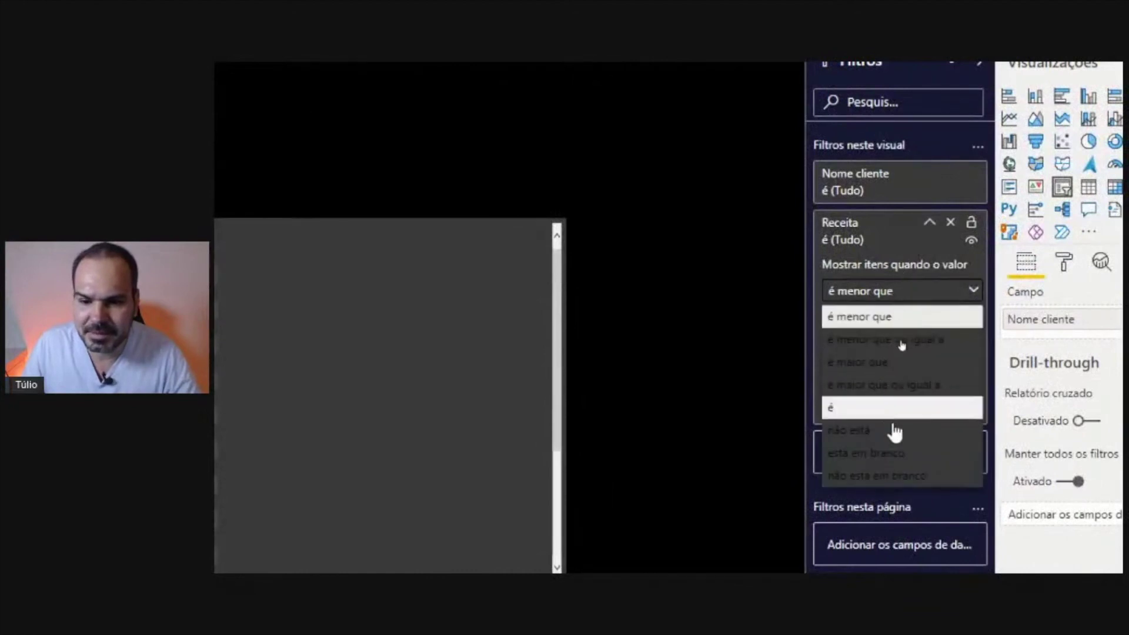
pyautogui.click(900, 476)
pyautogui.click(935, 382)
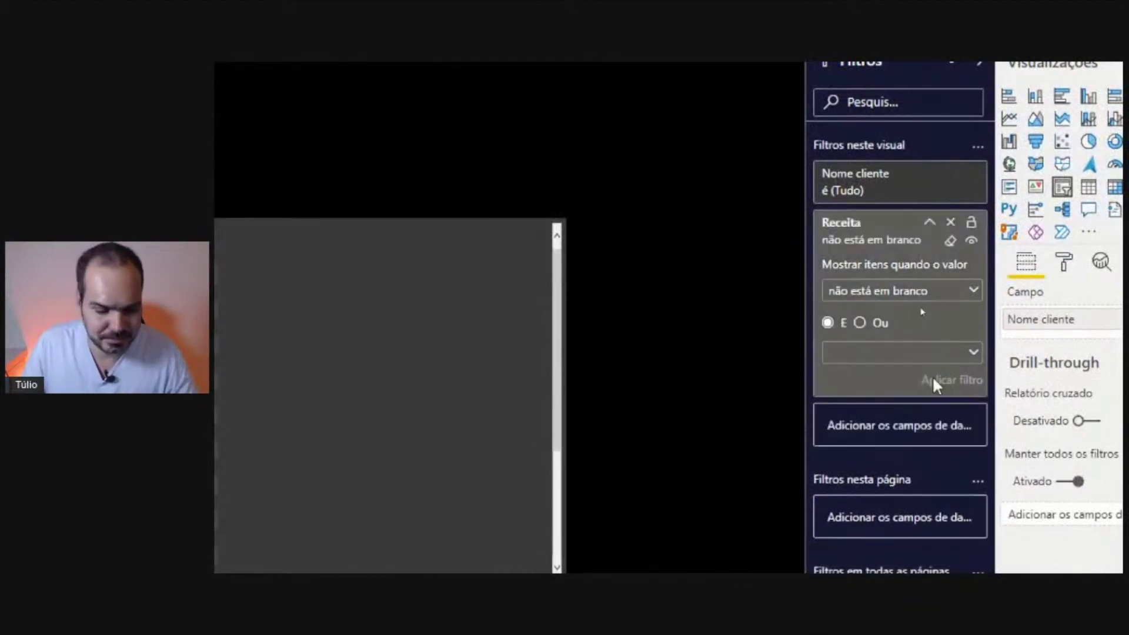
# Step: Filter the page by the customer Aujourd´hui and look through the products offered in the product slicer
pyautogui.click(286, 350)
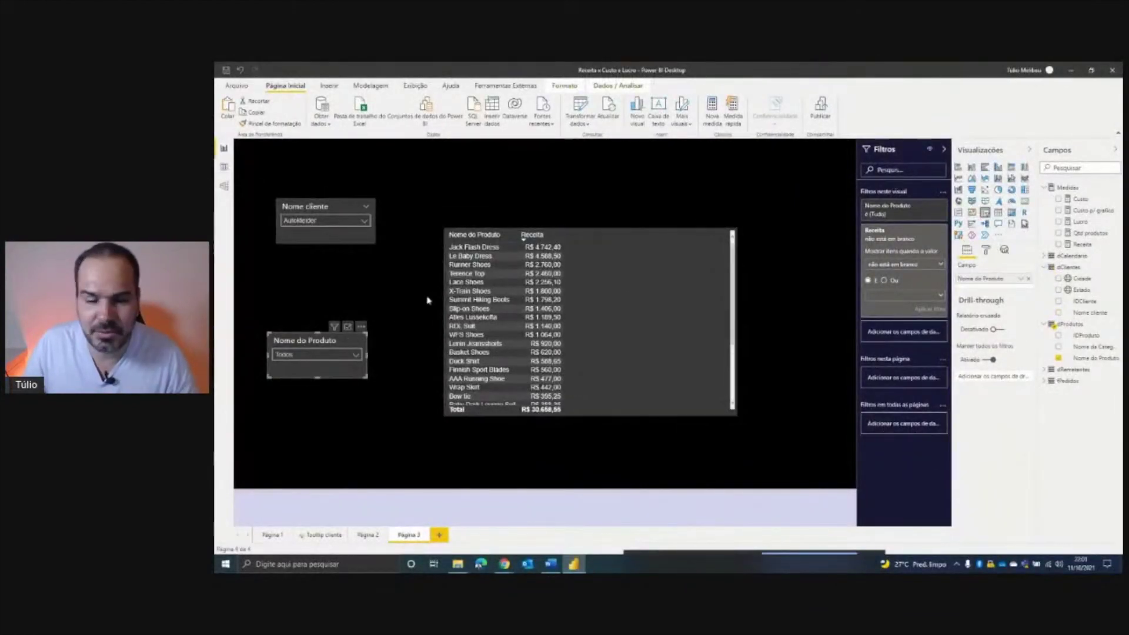
pyautogui.click(321, 226)
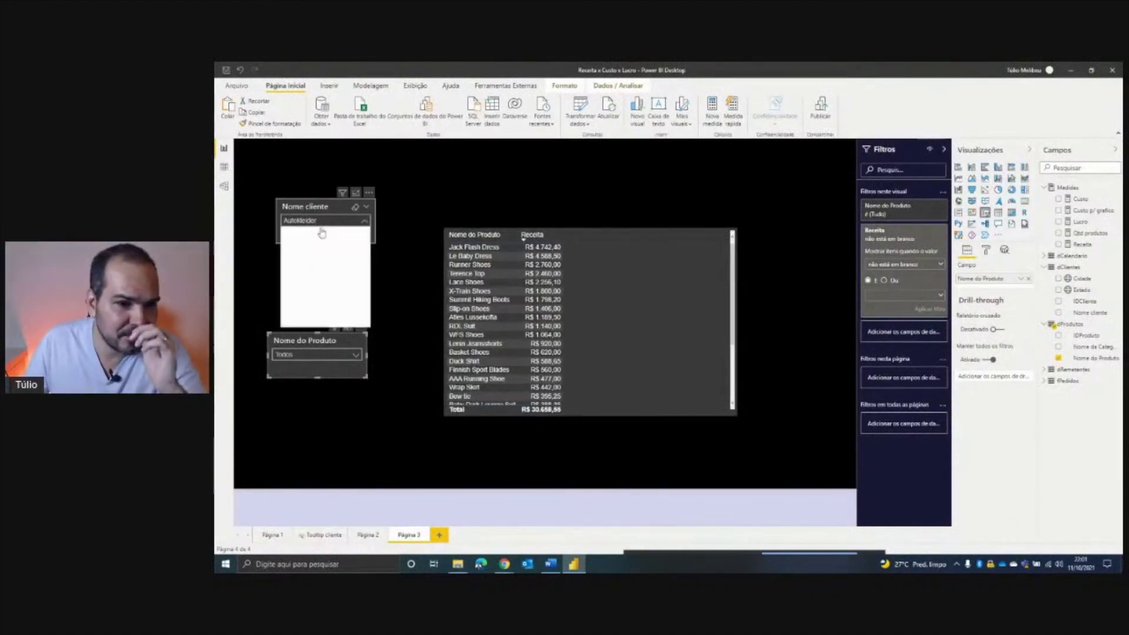
pyautogui.click(302, 355)
pyautogui.scroll(-10, 315, 297)
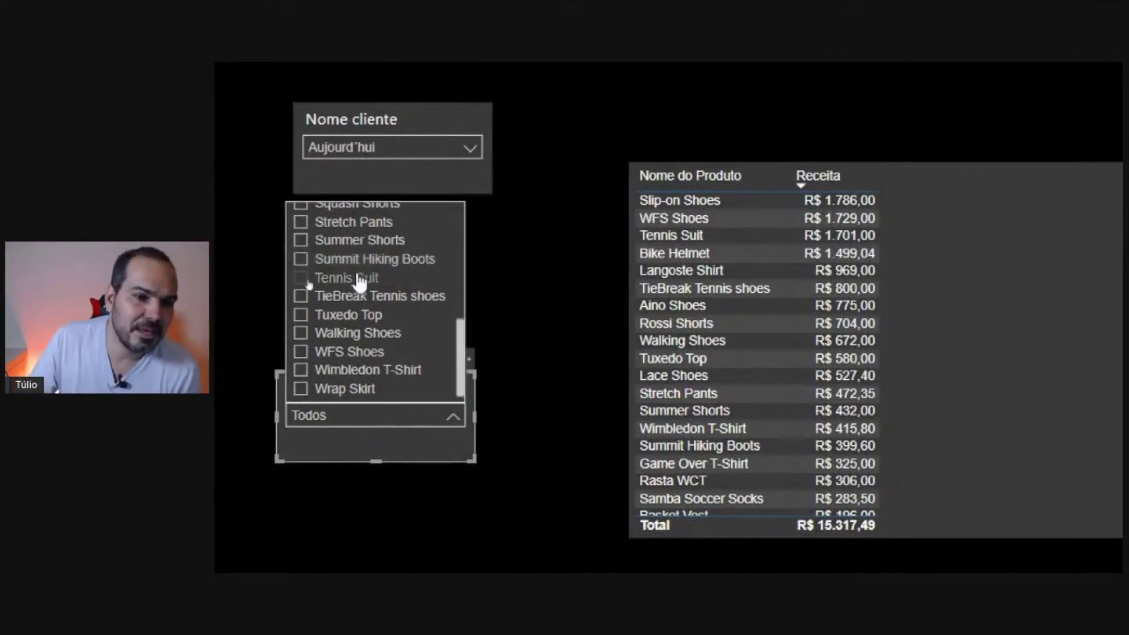
pyautogui.scroll(5, 329, 294)
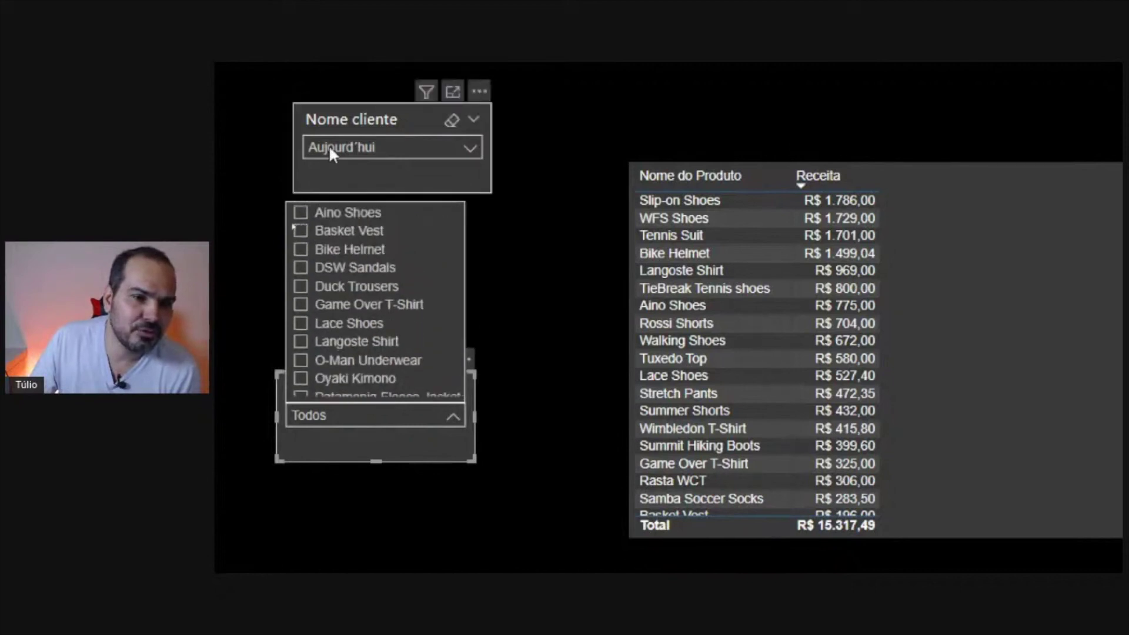
# Step: Check the revenue table for each of Aujourd´hui's products in turn, from Aino Shoes to Langoste Shirt
pyautogui.click(347, 213)
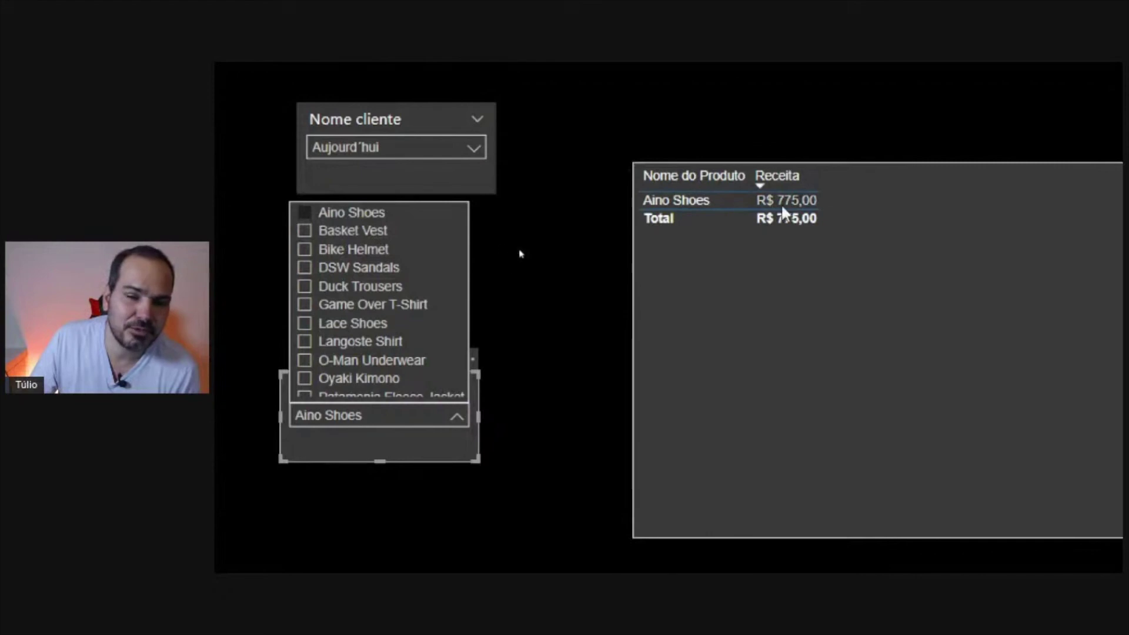
pyautogui.click(368, 232)
pyautogui.click(366, 250)
pyautogui.click(362, 268)
pyautogui.click(356, 288)
pyautogui.click(350, 306)
pyautogui.click(352, 324)
pyautogui.click(362, 342)
pyautogui.scroll(-2, 368, 334)
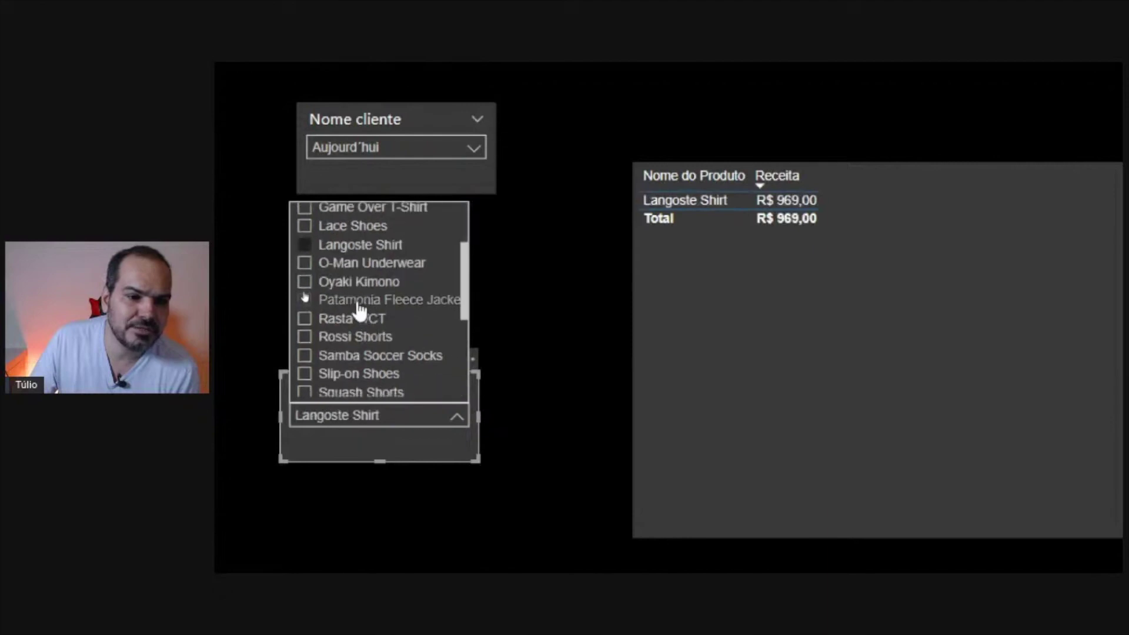
# Step: Continue checking the table product by product, from O-Man Underwear to Slip-on Shoes
pyautogui.click(353, 262)
pyautogui.click(351, 283)
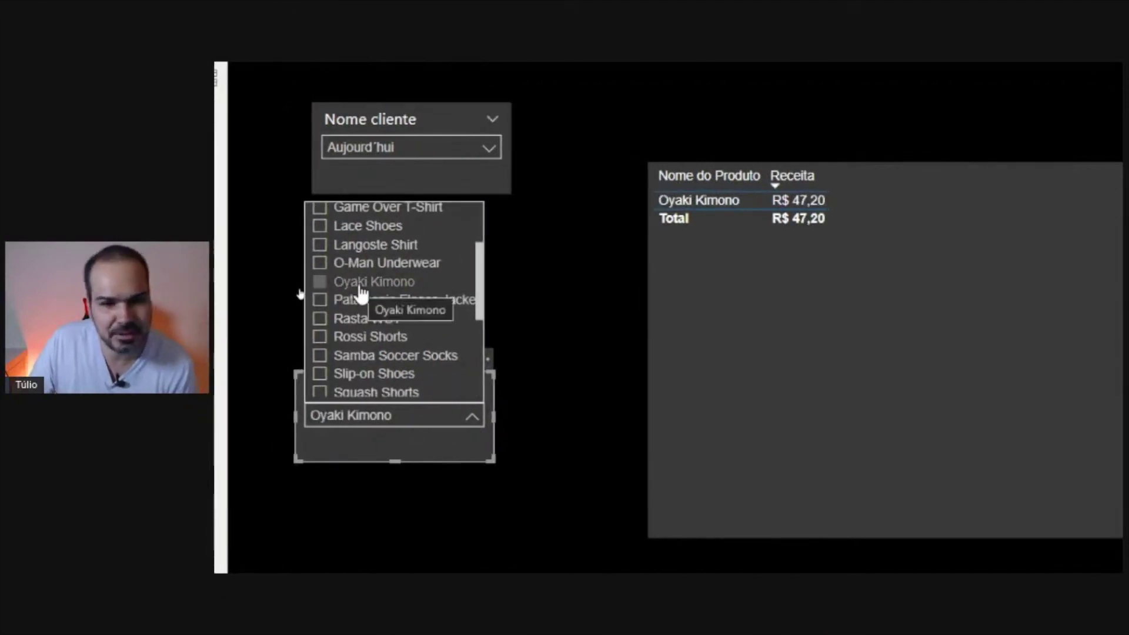
pyautogui.click(353, 311)
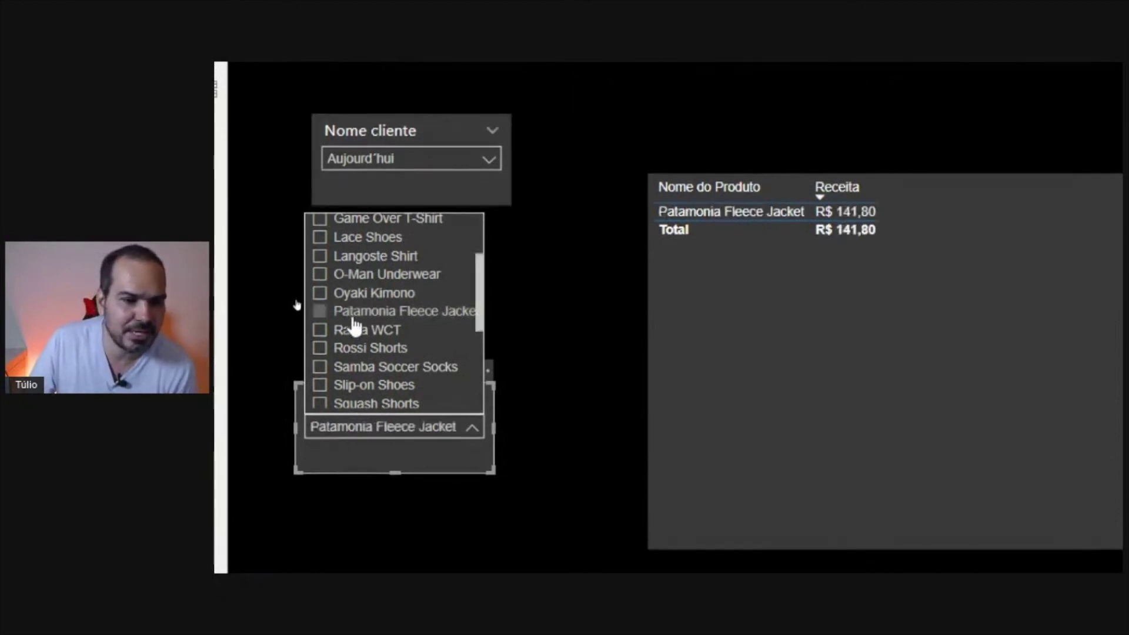
pyautogui.click(352, 329)
pyautogui.click(353, 347)
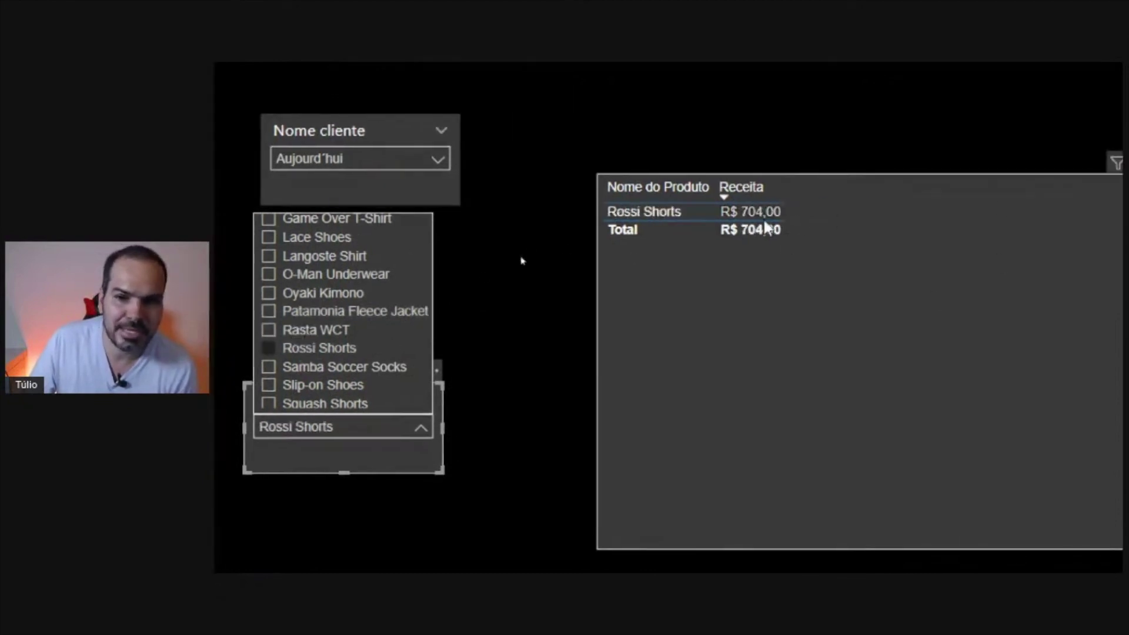
pyautogui.click(389, 366)
pyautogui.click(331, 385)
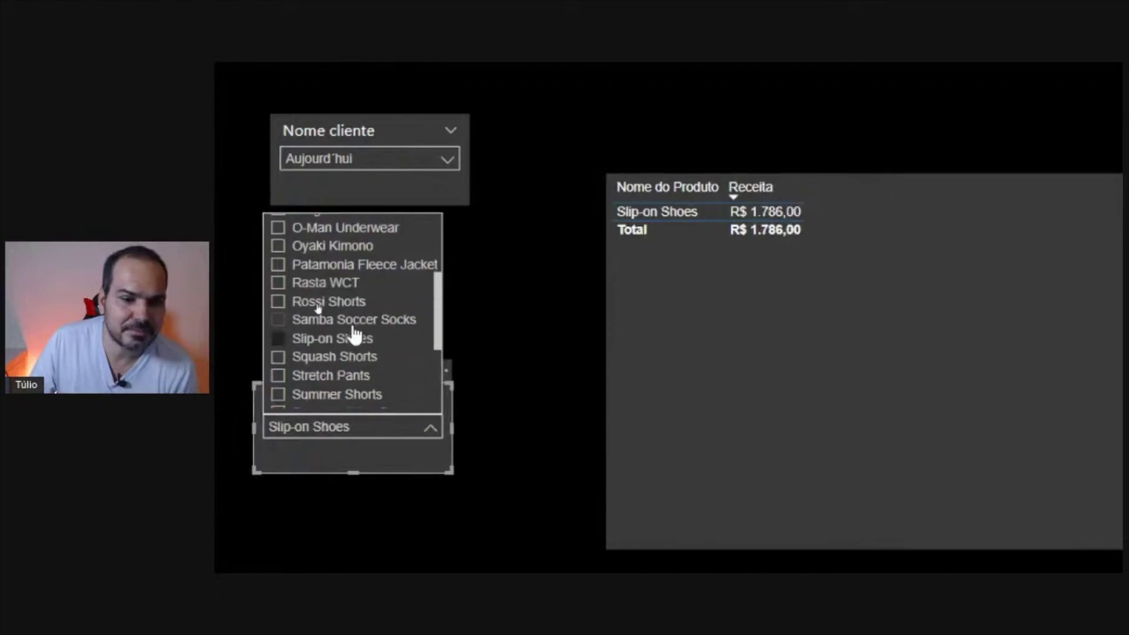
# Step: Check the table for Squash Shorts, Stretch Pants, Summer Shorts, Summit Hiking Boots, Tennis Suit and Walking Shoes
pyautogui.scroll(-2, 329, 329)
pyautogui.scroll(2, 327, 306)
pyautogui.click(334, 313)
pyautogui.click(335, 331)
pyautogui.click(338, 349)
pyautogui.click(351, 369)
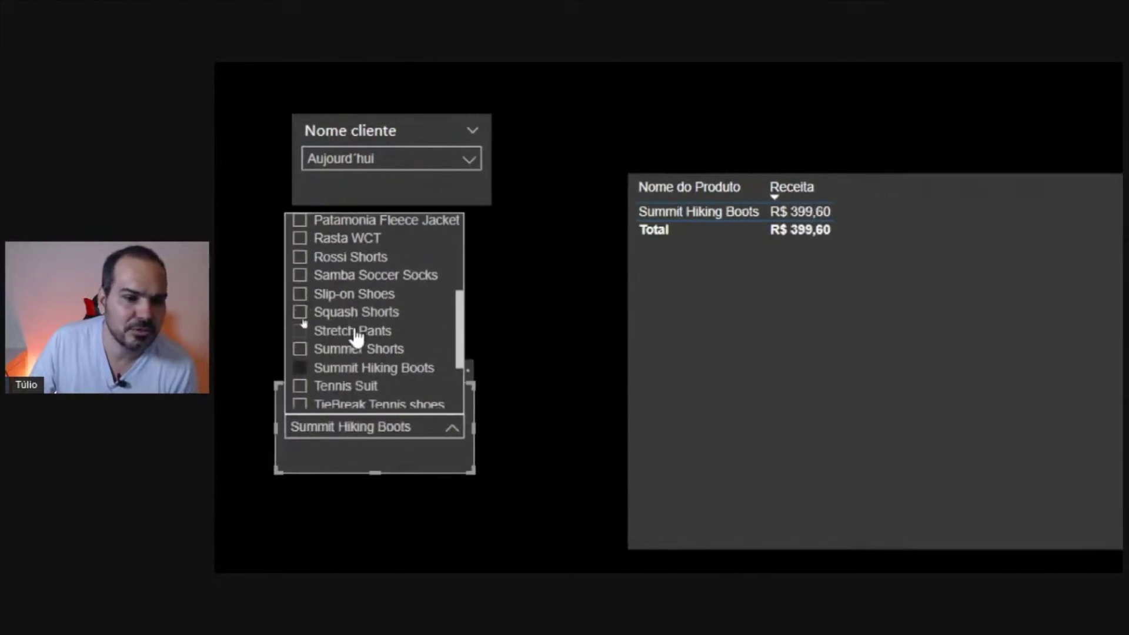
pyautogui.click(354, 385)
pyautogui.scroll(-3, 355, 386)
pyautogui.click(354, 347)
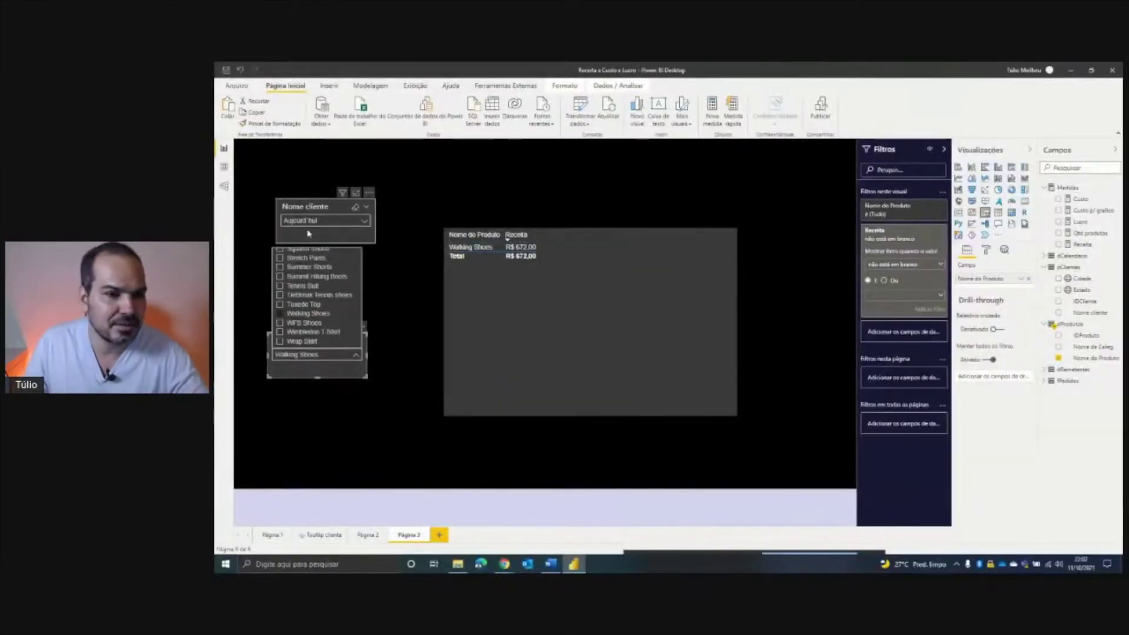
# Step: Remove the Aujourd´hui selection from the Nome cliente slicer and collapse its list
pyautogui.click(363, 160)
pyautogui.click(311, 249)
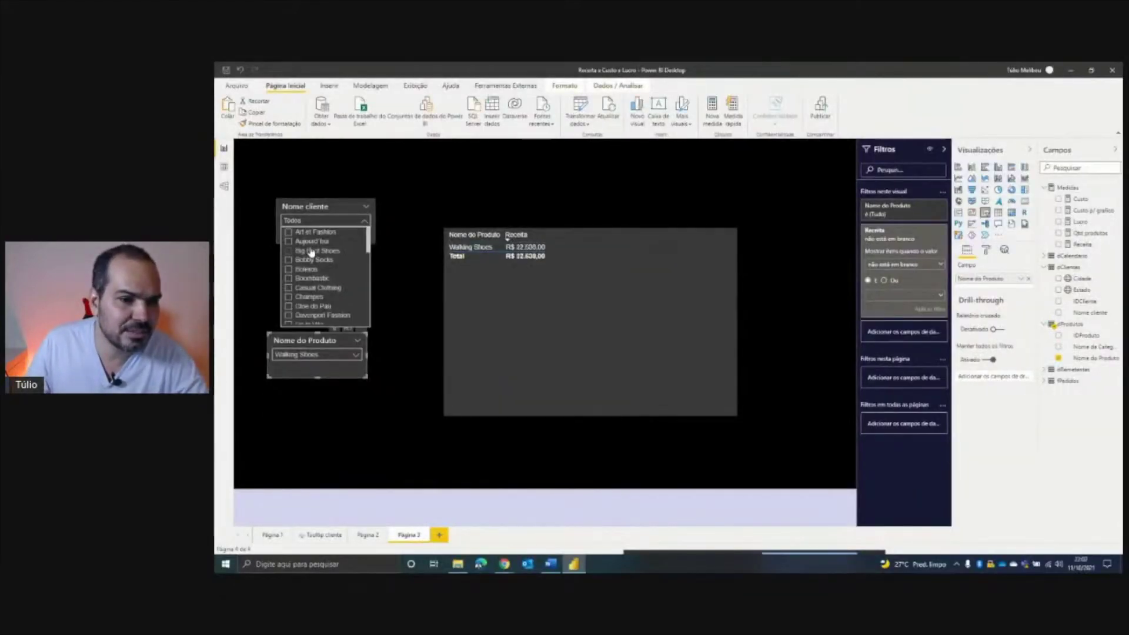
pyautogui.click(307, 220)
# Step: Set the product slicer to Bike Helmet and move the Nome cliente slicer slightly up
pyautogui.click(306, 354)
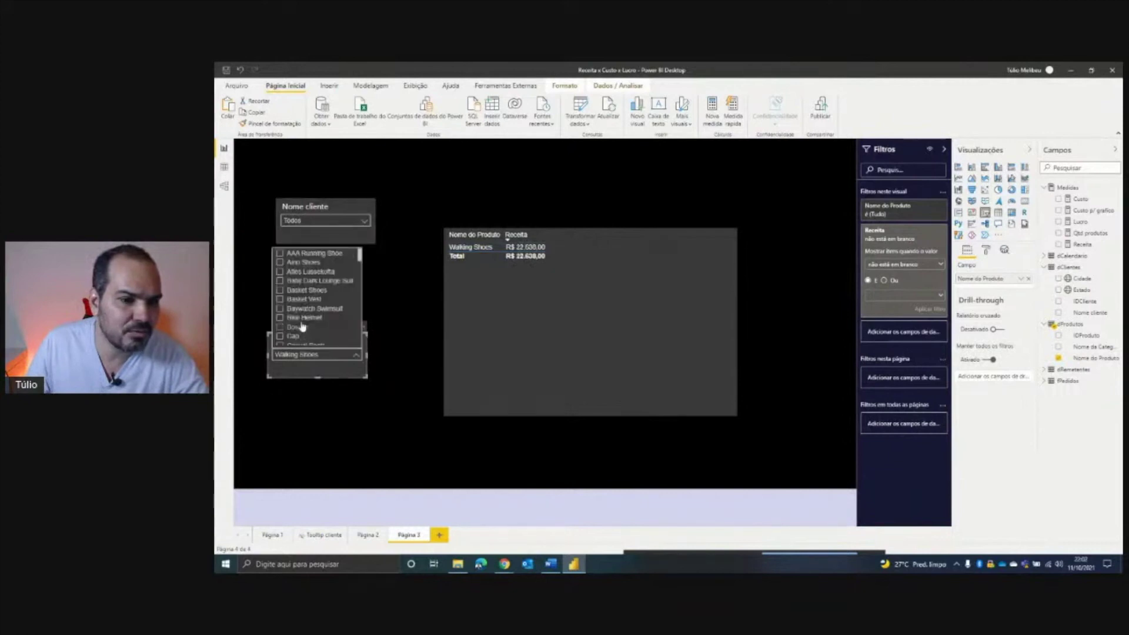
pyautogui.click(318, 241)
pyautogui.moveTo(317, 241); pyautogui.dragTo(326, 220)
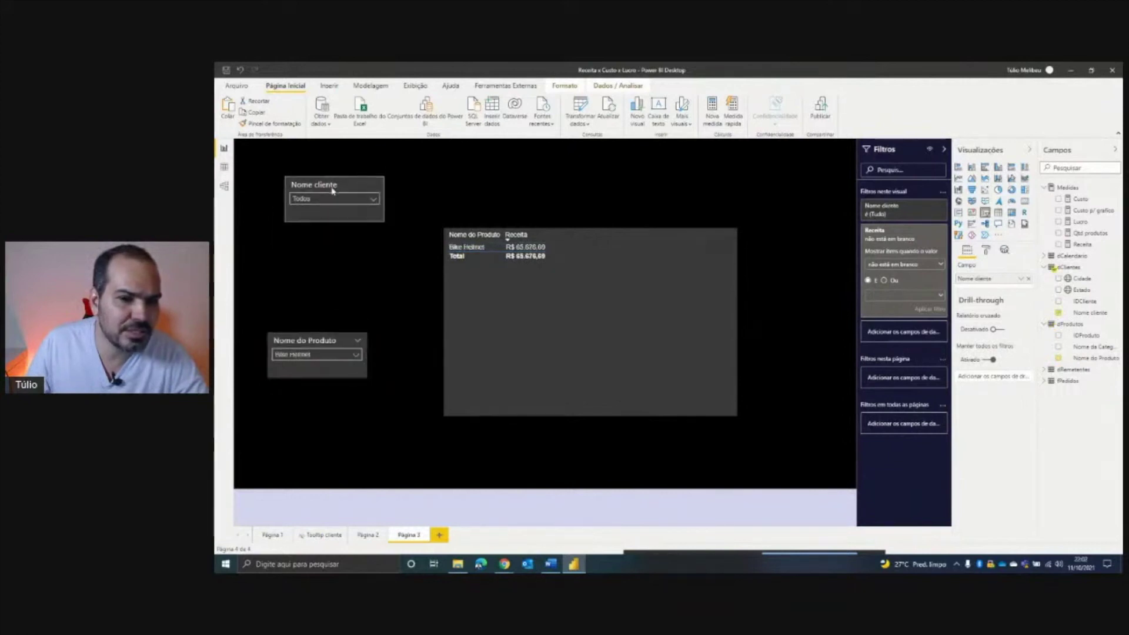
# Step: Check Bike Helmet revenue for one customer after another, including El Carnevale, Copacabana, Da Bikini Expertu, Eintrach GS and La Moda d'il Futuri
pyautogui.click(332, 200)
pyautogui.scroll(-2, 325, 221)
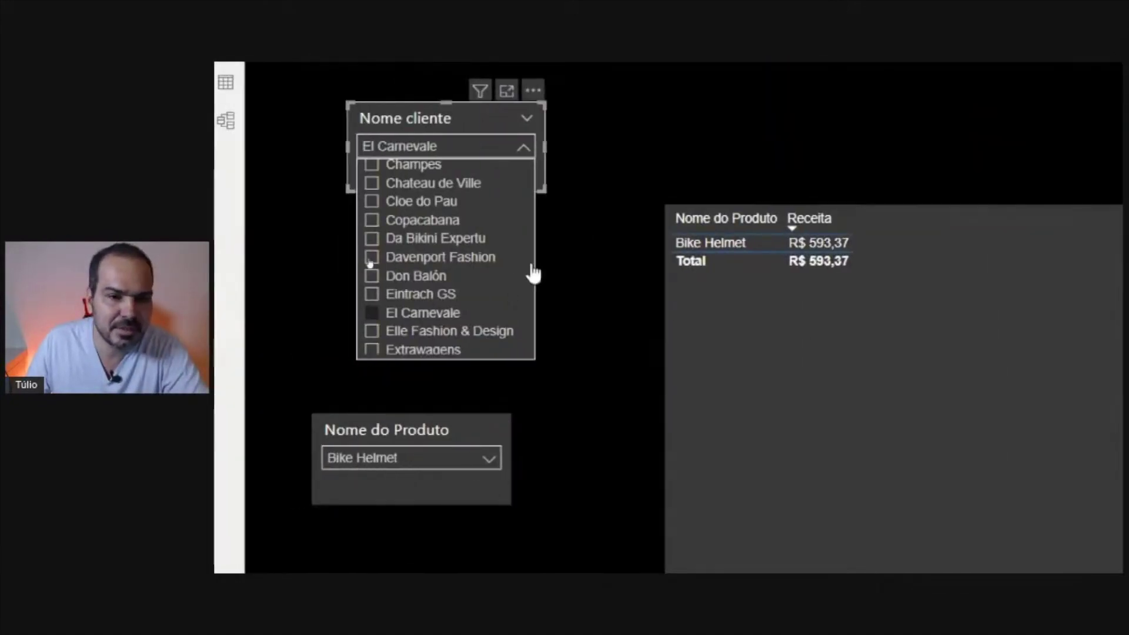
pyautogui.click(406, 221)
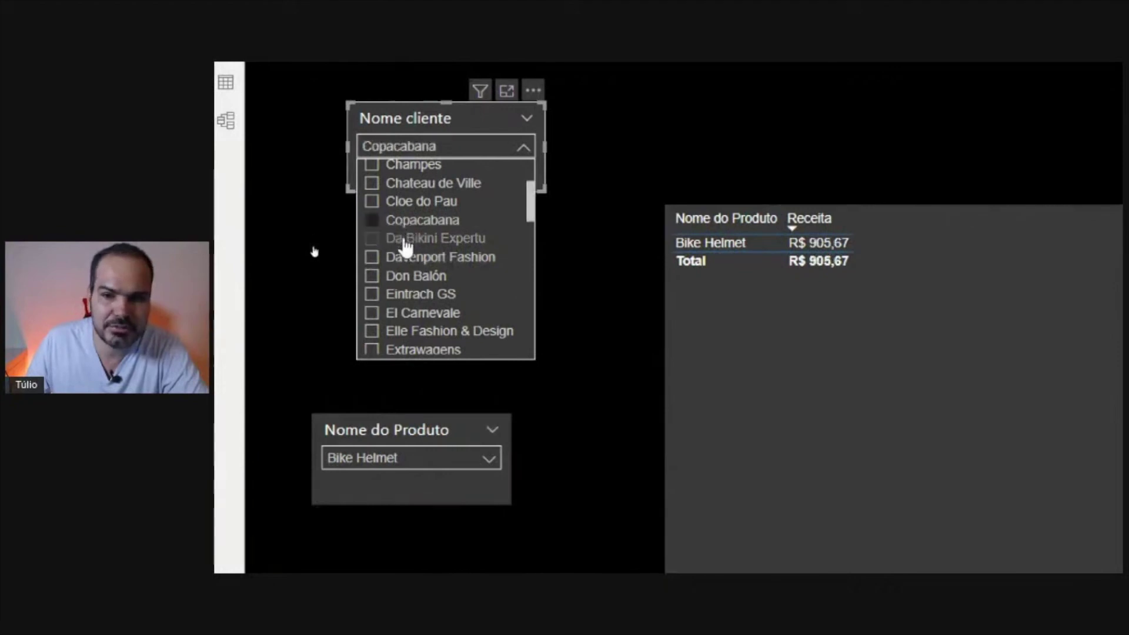
pyautogui.click(406, 239)
pyautogui.click(405, 275)
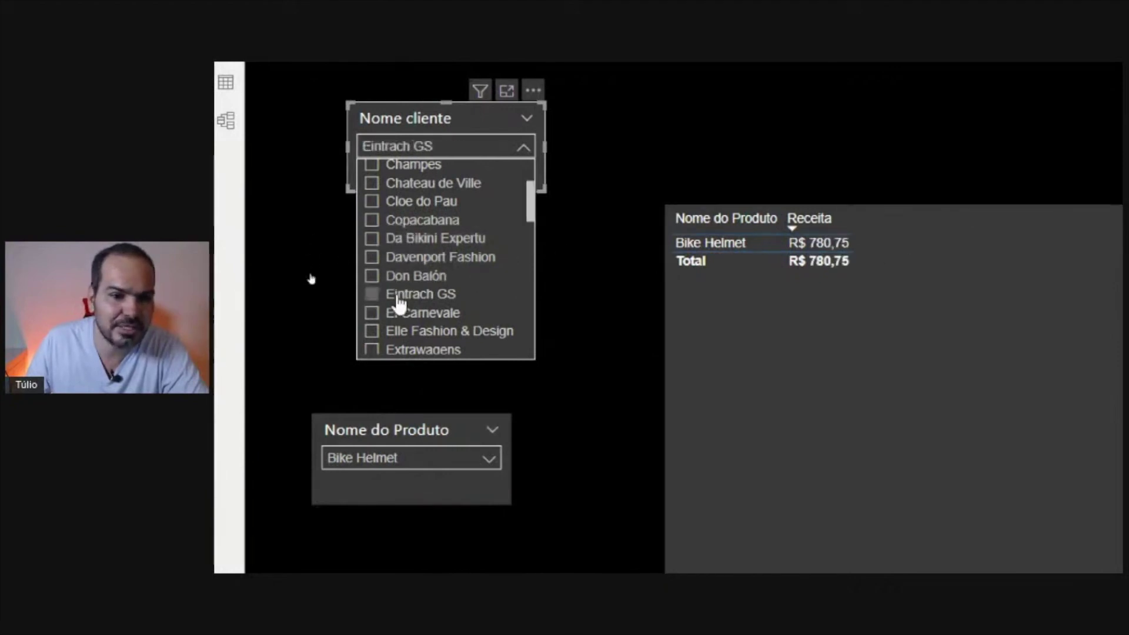
pyautogui.click(411, 294)
pyautogui.scroll(-4, 417, 285)
pyautogui.click(419, 284)
pyautogui.scroll(-4, 420, 284)
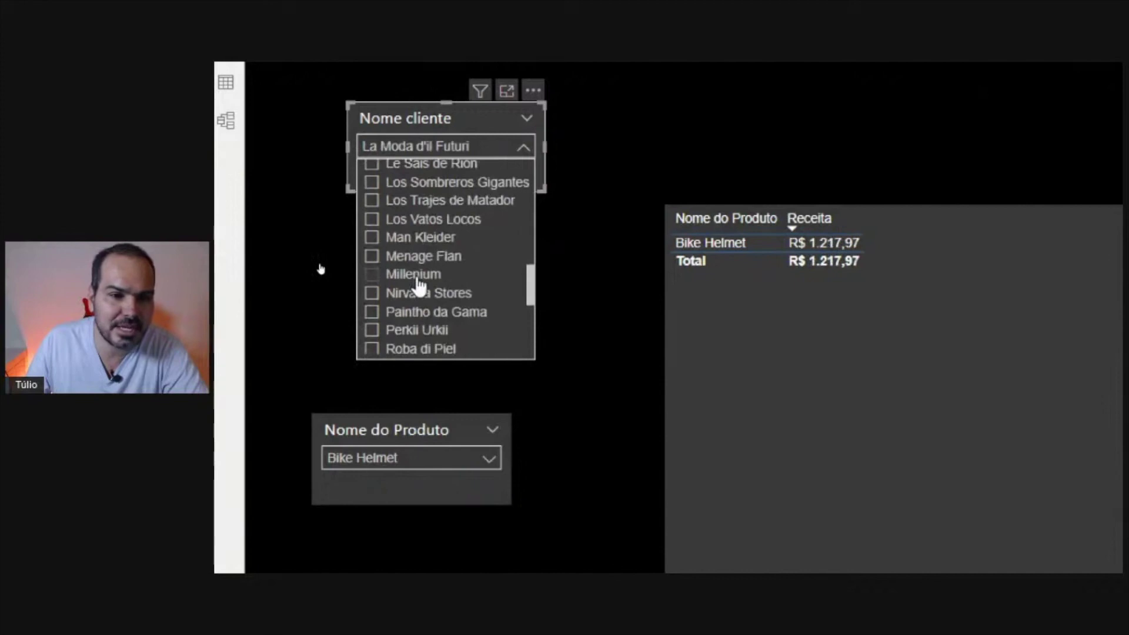
# Step: Check Bike Helmet revenue for the customers Millenium, Nirvana Stores, Paintho da Gama and Perkii Urkii
pyautogui.click(419, 275)
pyautogui.click(415, 294)
pyautogui.click(413, 312)
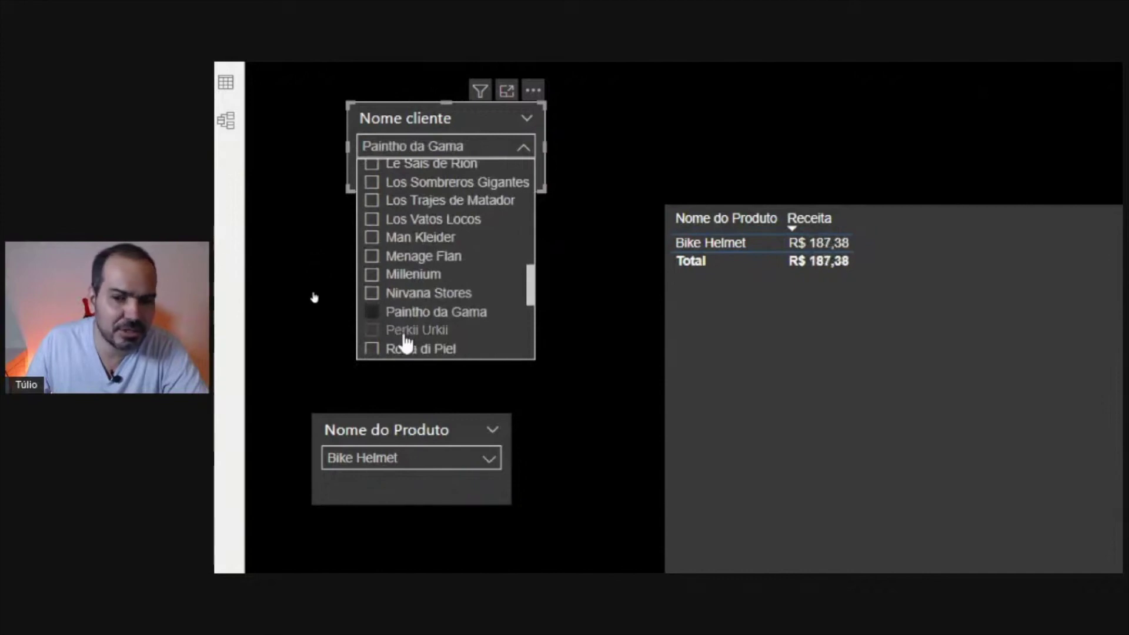
pyautogui.click(406, 330)
pyautogui.scroll(-3, 468, 278)
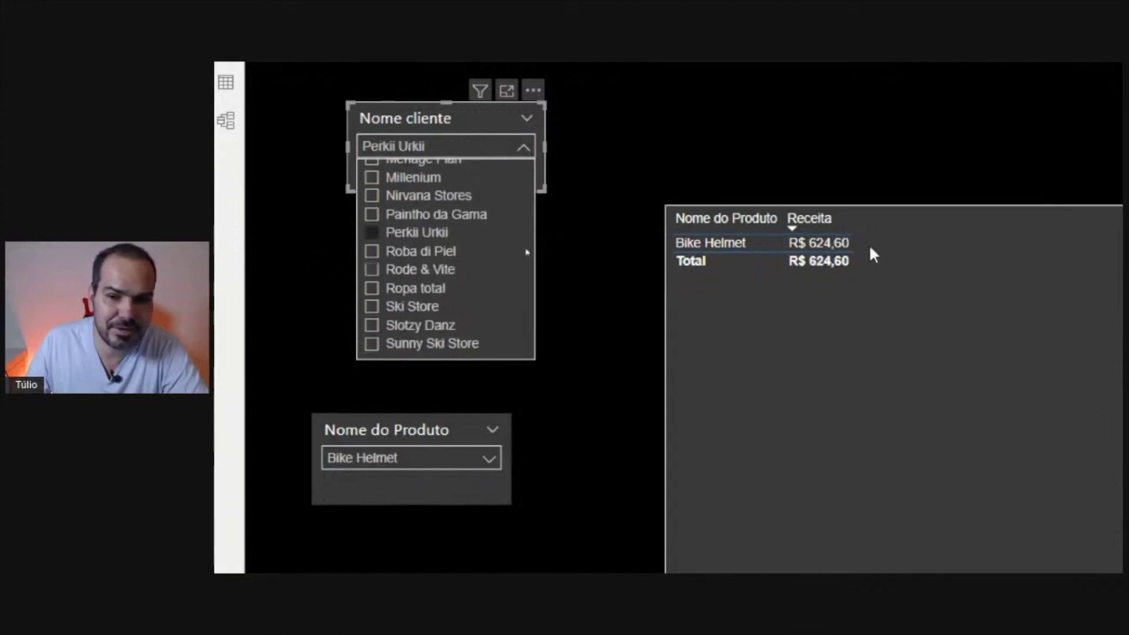